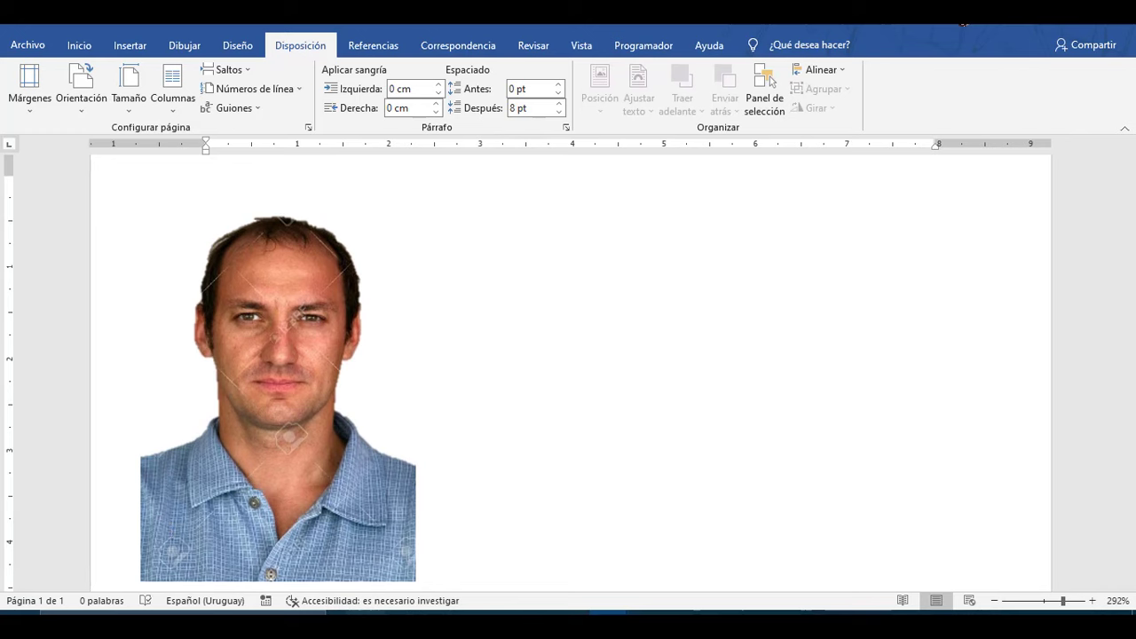
# - Switch to Google Images in Chrome and copy the previewed PNGEgg picture of a dark suit with a grey tie
pyautogui.hotkey('alt', 'Tab')
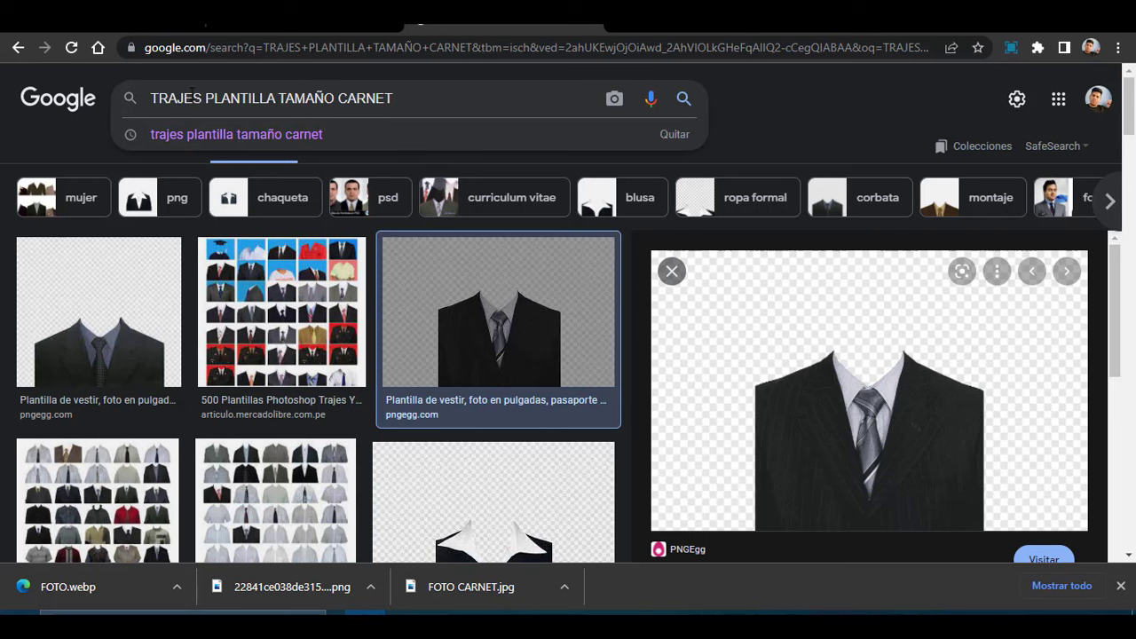
pyautogui.scroll(-3, 702, 398)
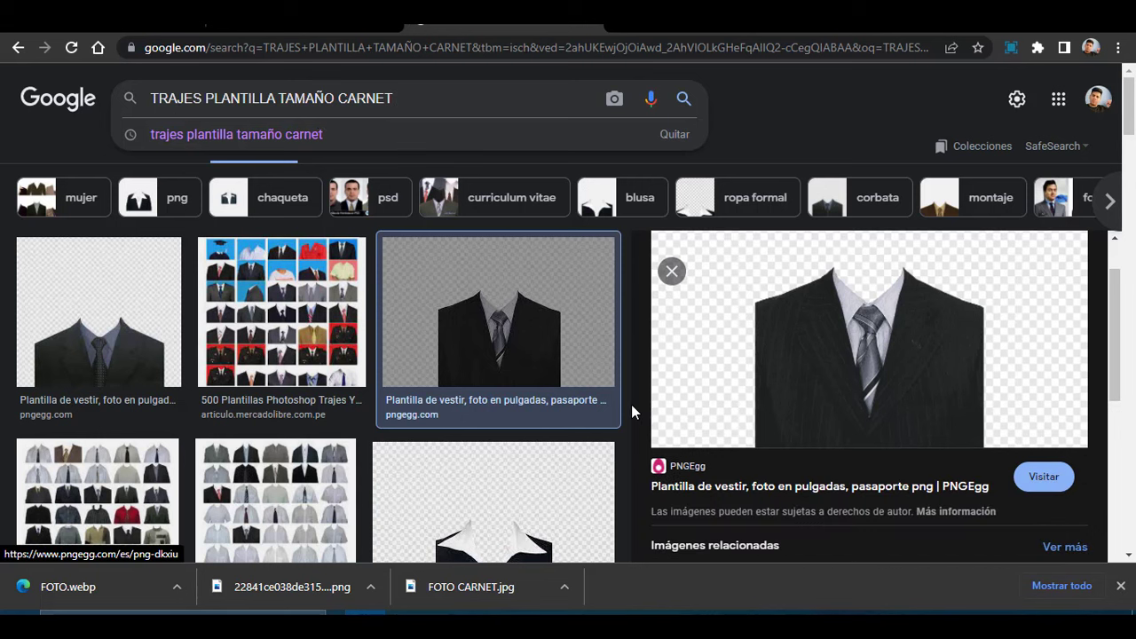
pyautogui.scroll(-3, 401, 507)
pyautogui.scroll(-2, 533, 501)
pyautogui.scroll(3, 580, 492)
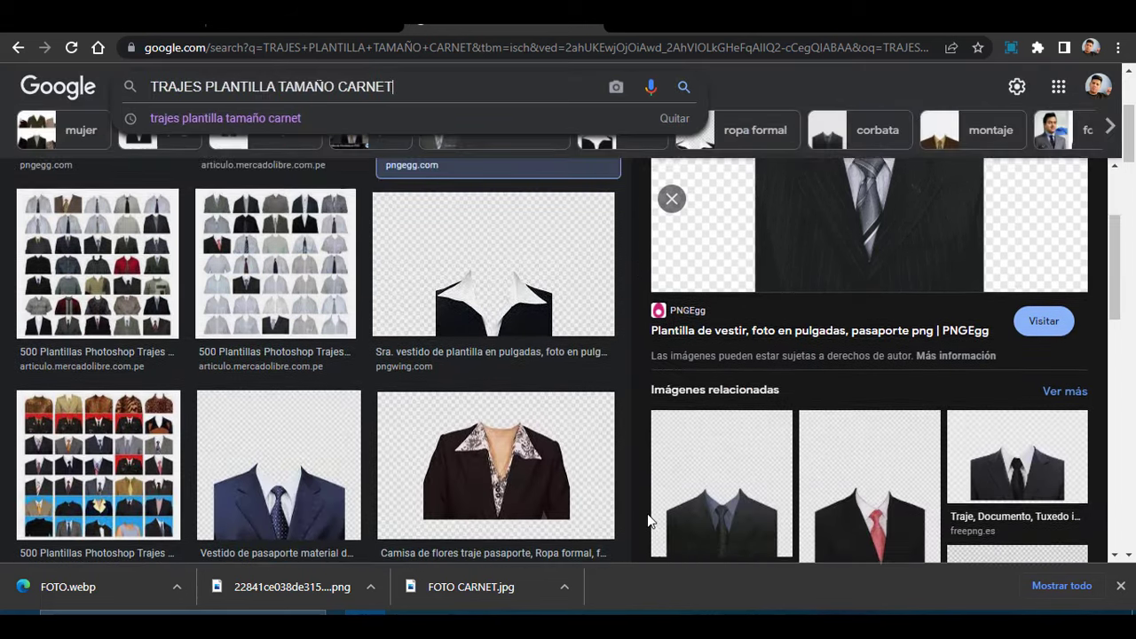
pyautogui.scroll(3, 853, 426)
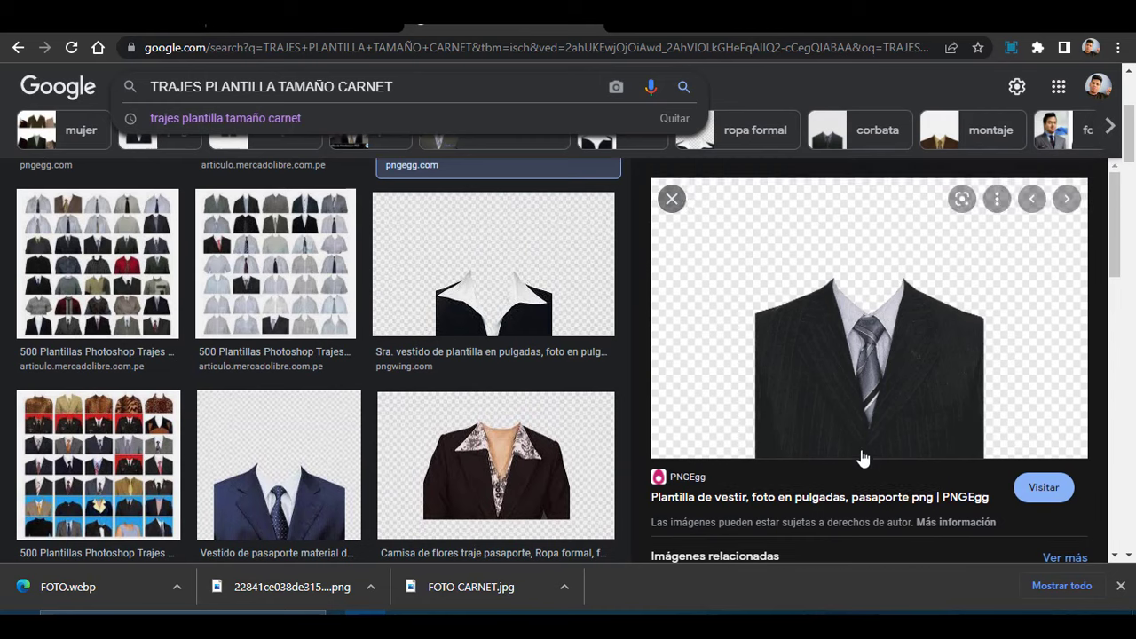
pyautogui.rightClick(803, 374)
pyautogui.click(857, 290)
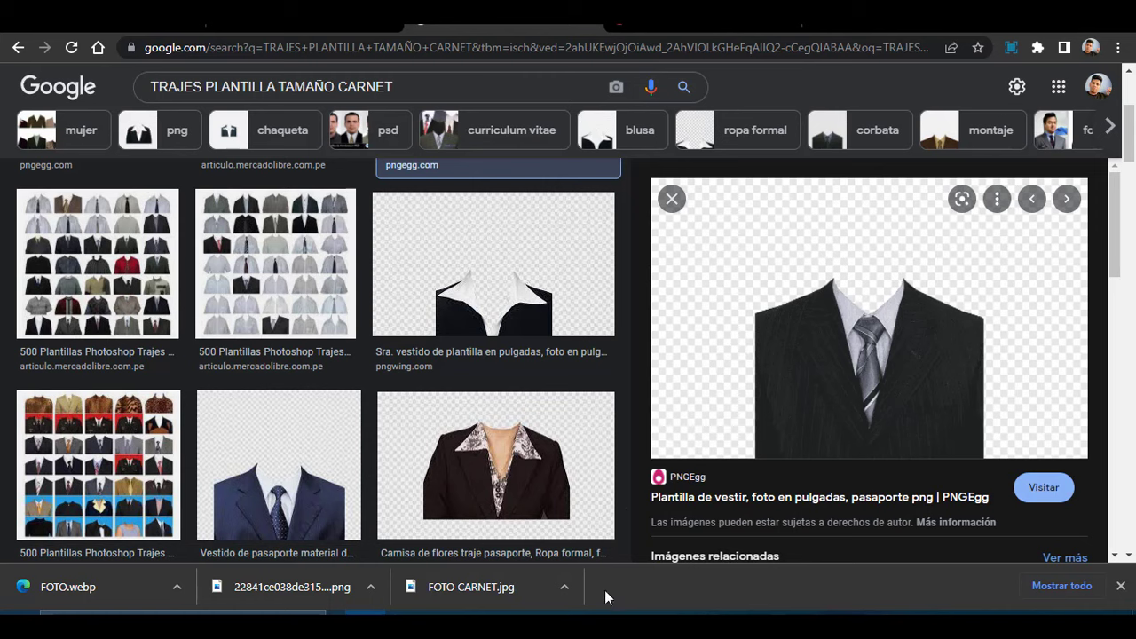
# - Return to Word, paste the suit picture and shrink it to about 4.44 cm wide and 2.84 cm high
pyautogui.moveTo(609, 622)
pyautogui.click(576, 586)
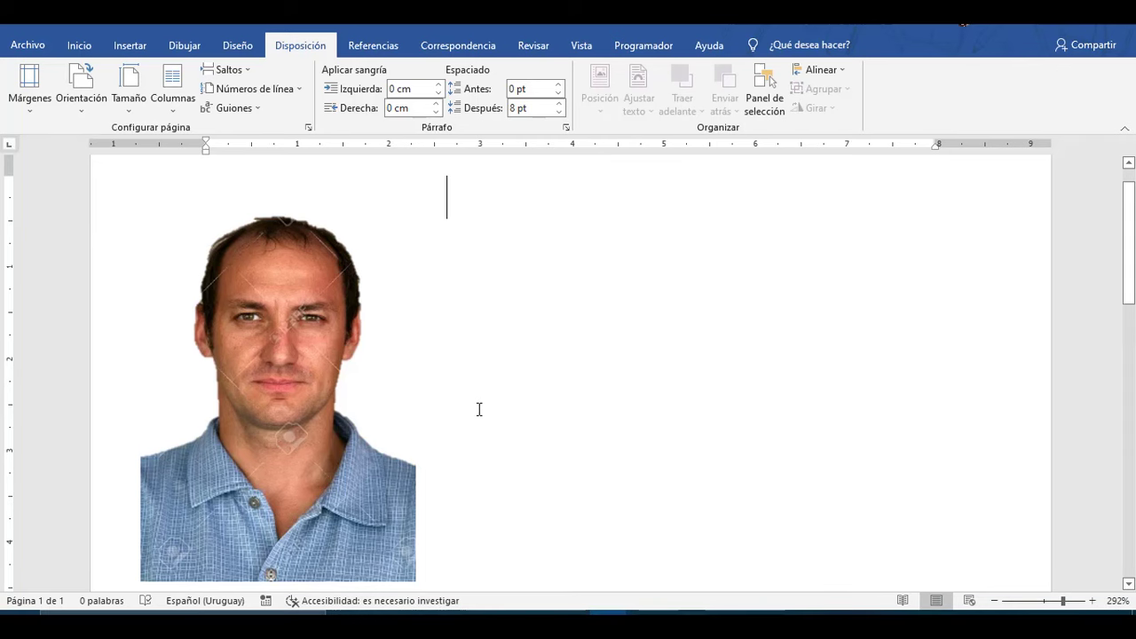
pyautogui.hotkey('ctrl', 'v')
pyautogui.click(754, 399)
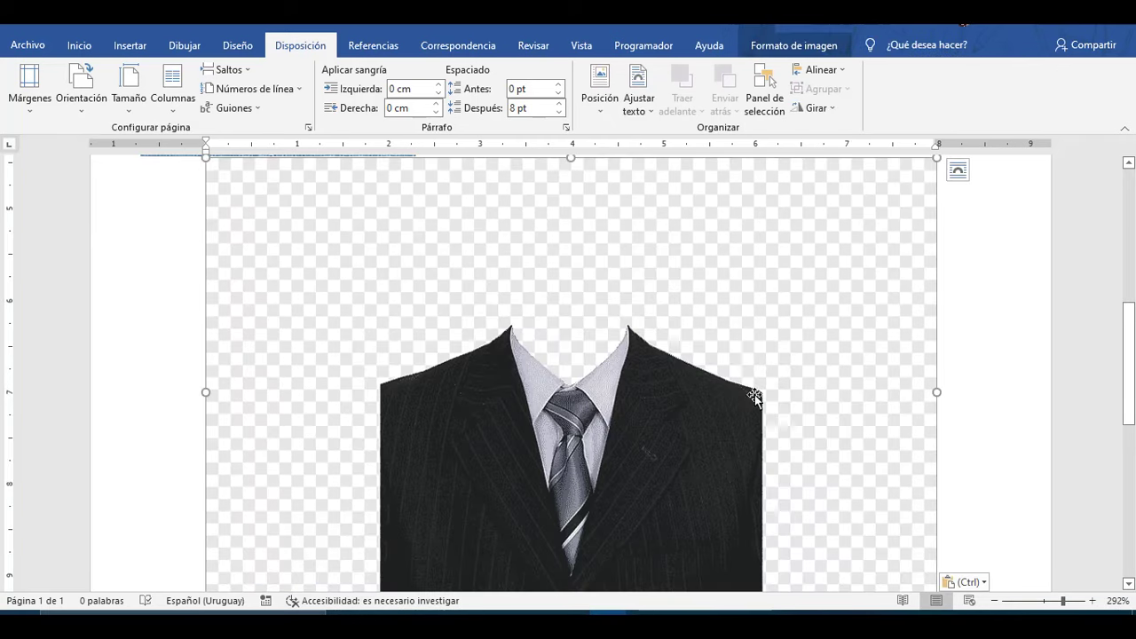
pyautogui.moveTo(935, 157); pyautogui.dragTo(630, 422)
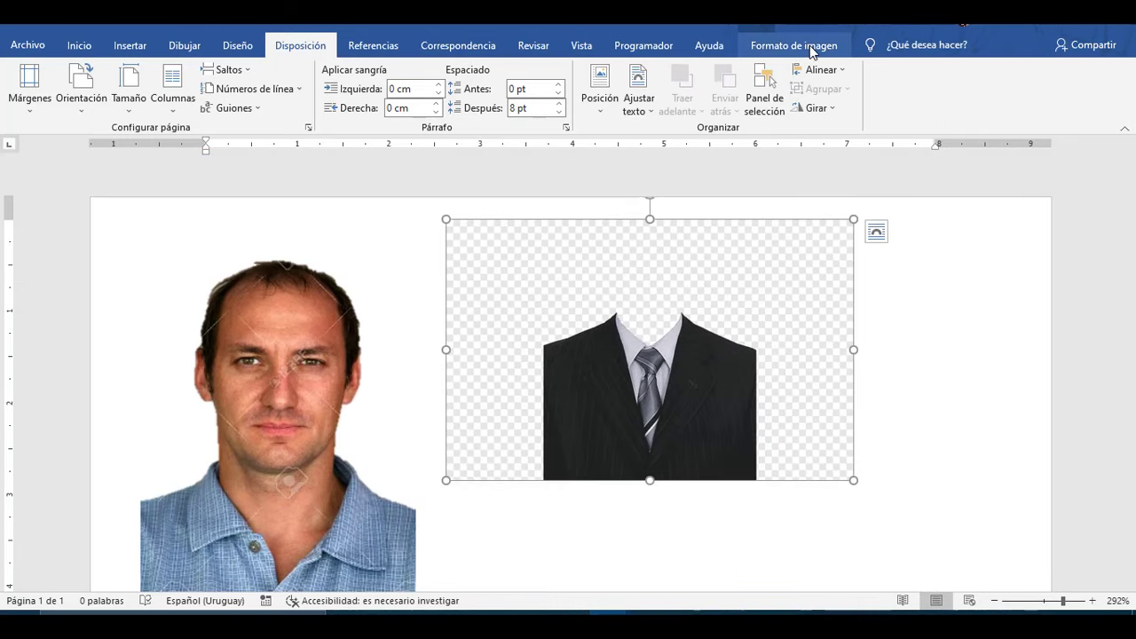
# - Crop the empty left, right and top margins off the suit picture, to about 2.29 cm wide and 2.03 cm high
pyautogui.click(810, 50)
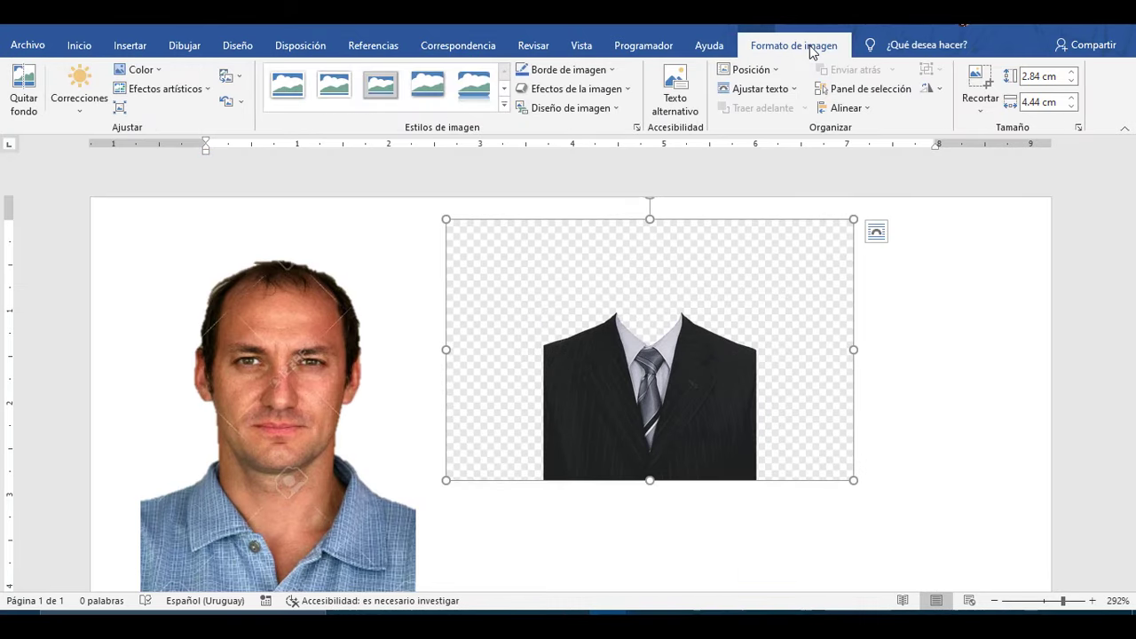
pyautogui.click(980, 82)
pyautogui.moveTo(449, 349); pyautogui.dragTo(552, 359)
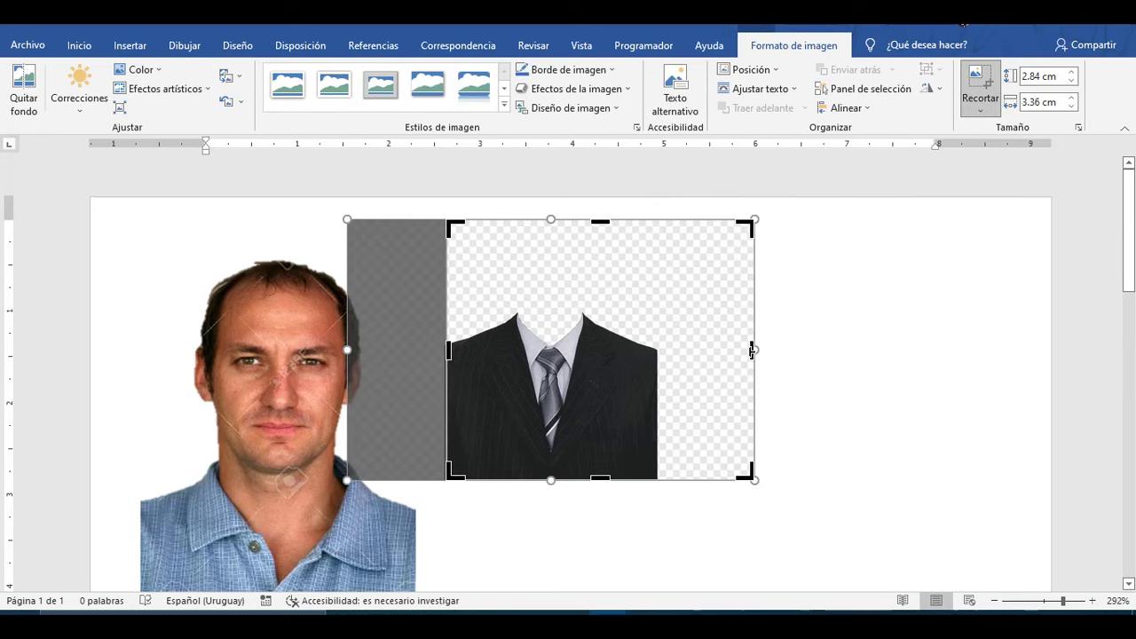
pyautogui.moveTo(753, 351); pyautogui.dragTo(656, 372)
pyautogui.moveTo(552, 219); pyautogui.dragTo(546, 295)
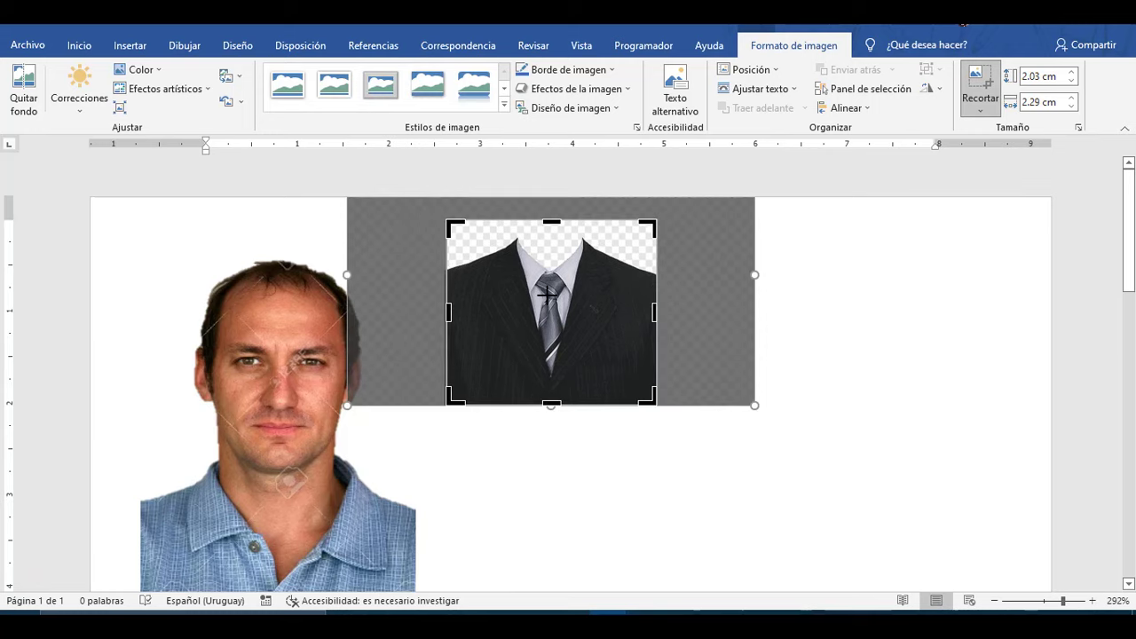
pyautogui.press('Escape')
pyautogui.press('Escape')
# - Change the suit picture from in line with text to a text-wrapping layout and move it down beside the portrait
pyautogui.click(593, 393)
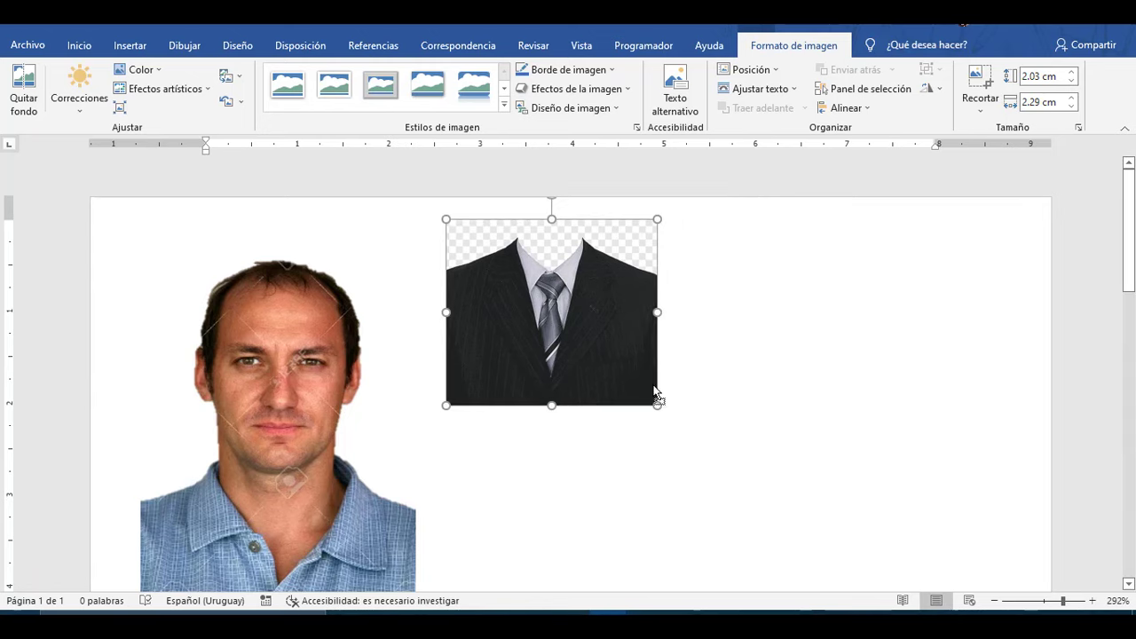
pyautogui.click(761, 469)
pyautogui.click(609, 381)
pyautogui.click(703, 450)
pyautogui.click(594, 392)
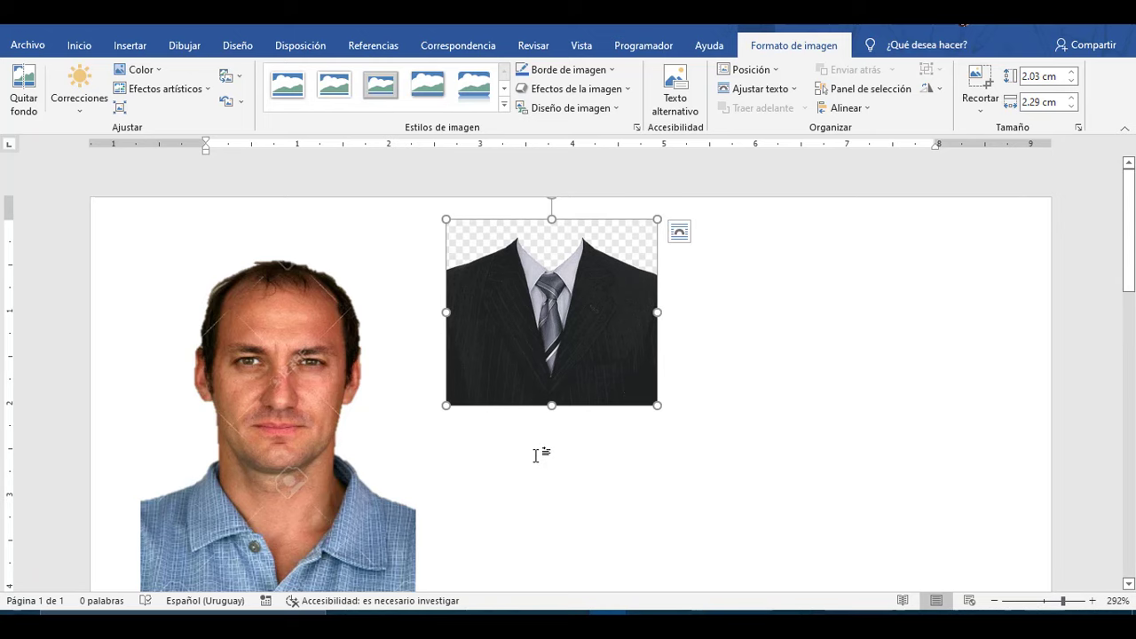
pyautogui.click(680, 233)
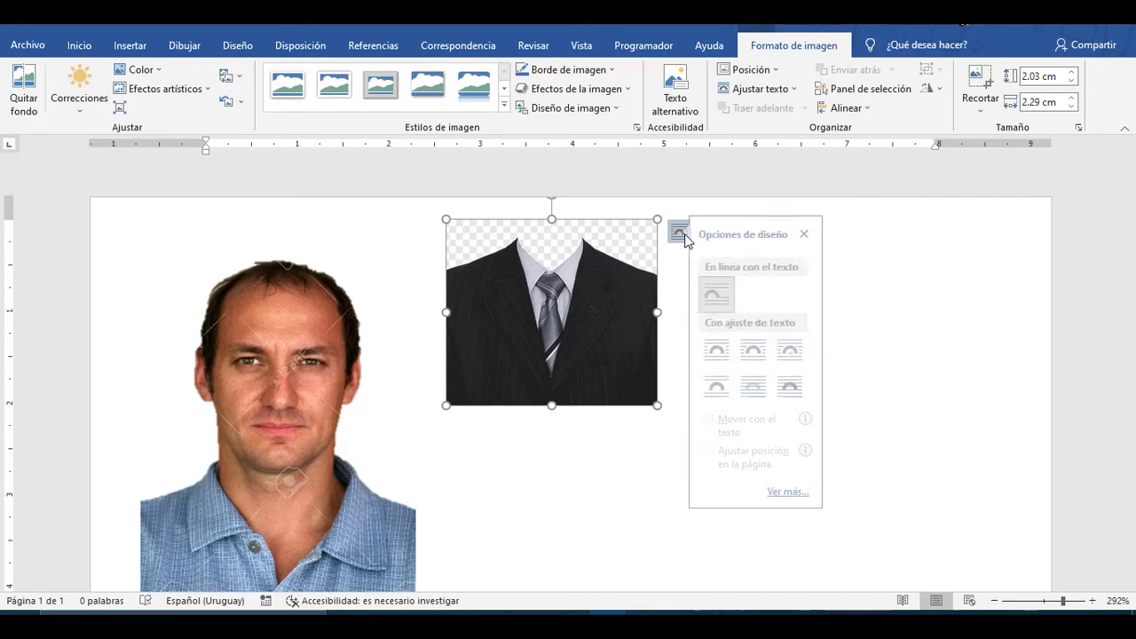
pyautogui.click(733, 359)
pyautogui.moveTo(594, 313); pyautogui.dragTo(586, 463)
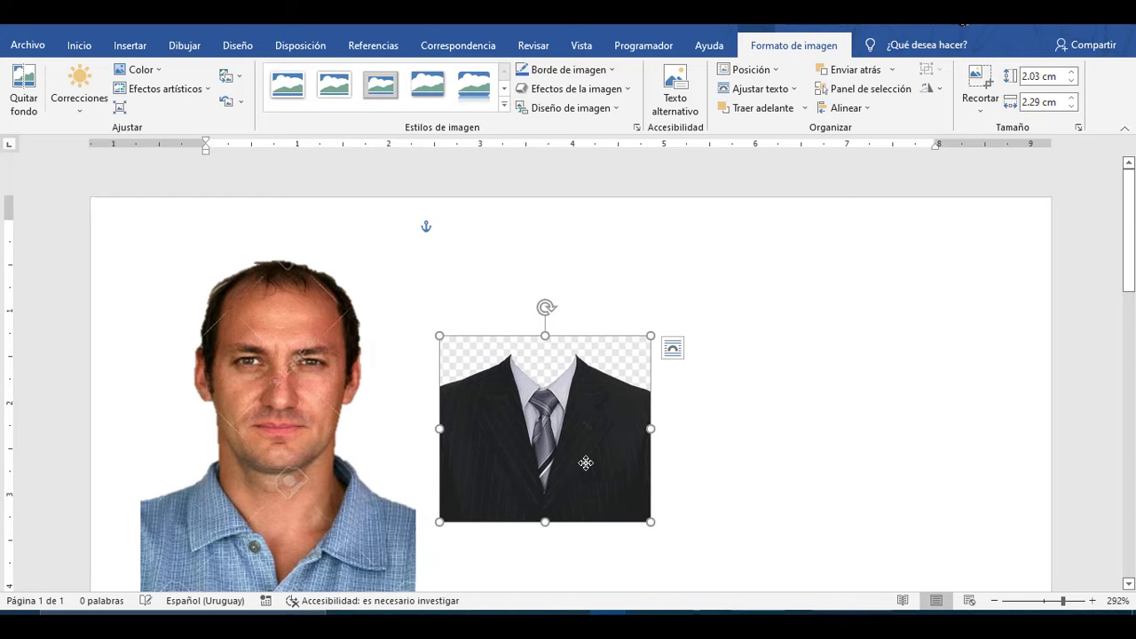
# - Start background removal on the suit picture and mark the whole jacket and the tie as areas to keep
pyautogui.click(14, 92)
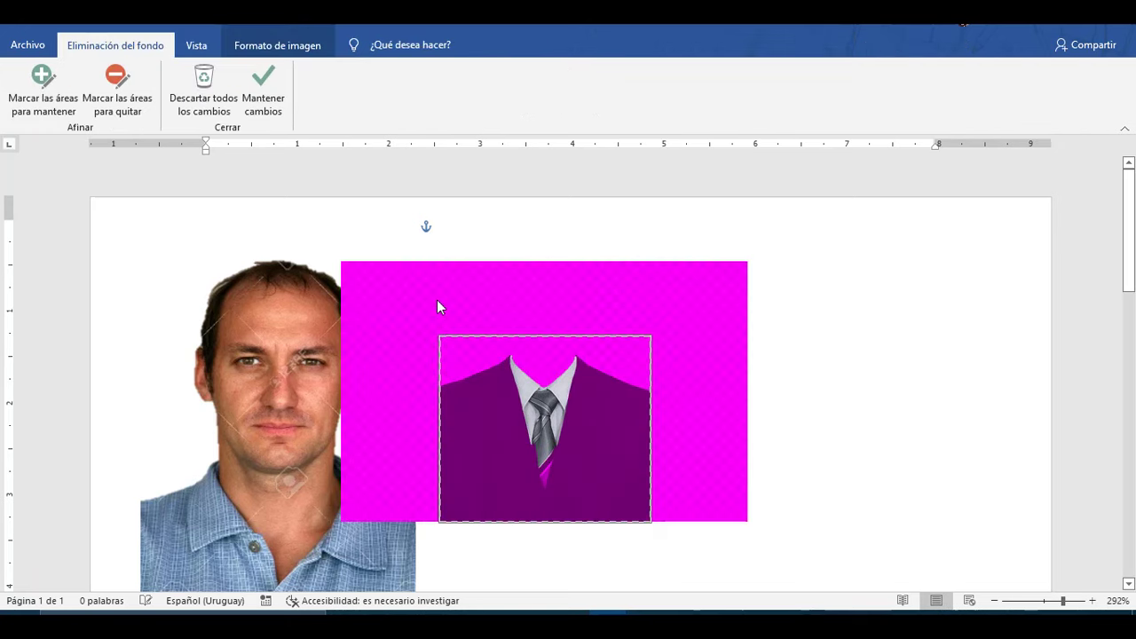
pyautogui.click(27, 108)
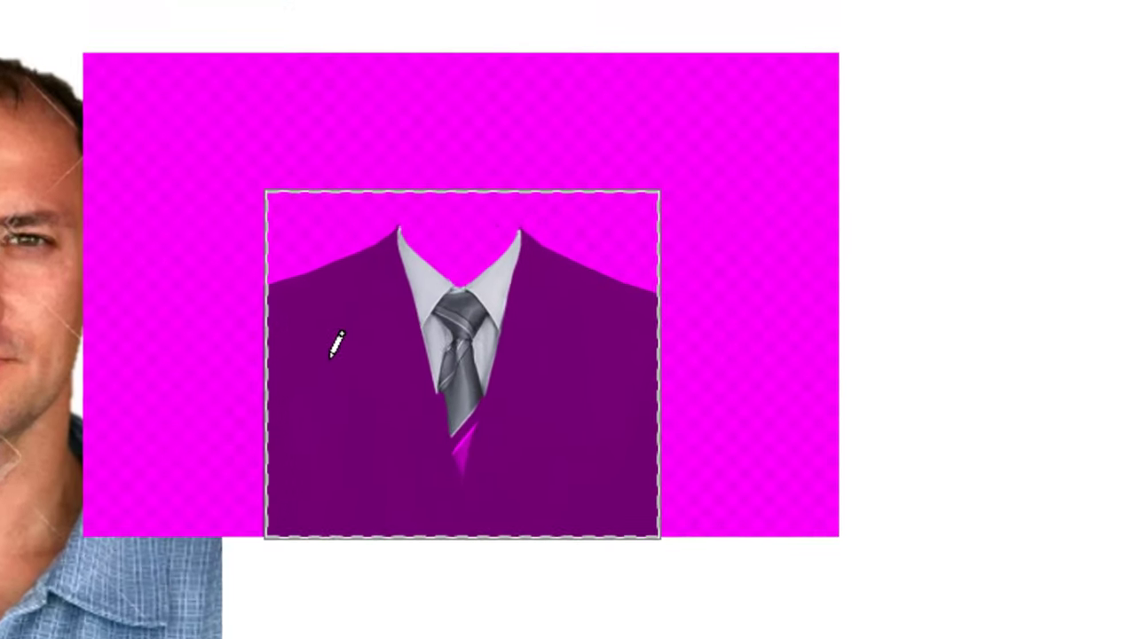
pyautogui.moveTo(486, 377); pyautogui.dragTo(464, 461)
pyautogui.moveTo(366, 253)
pyautogui.mouseDown()
pyautogui.moveTo(254, 325)
pyautogui.moveTo(243, 401)
pyautogui.mouseUp()
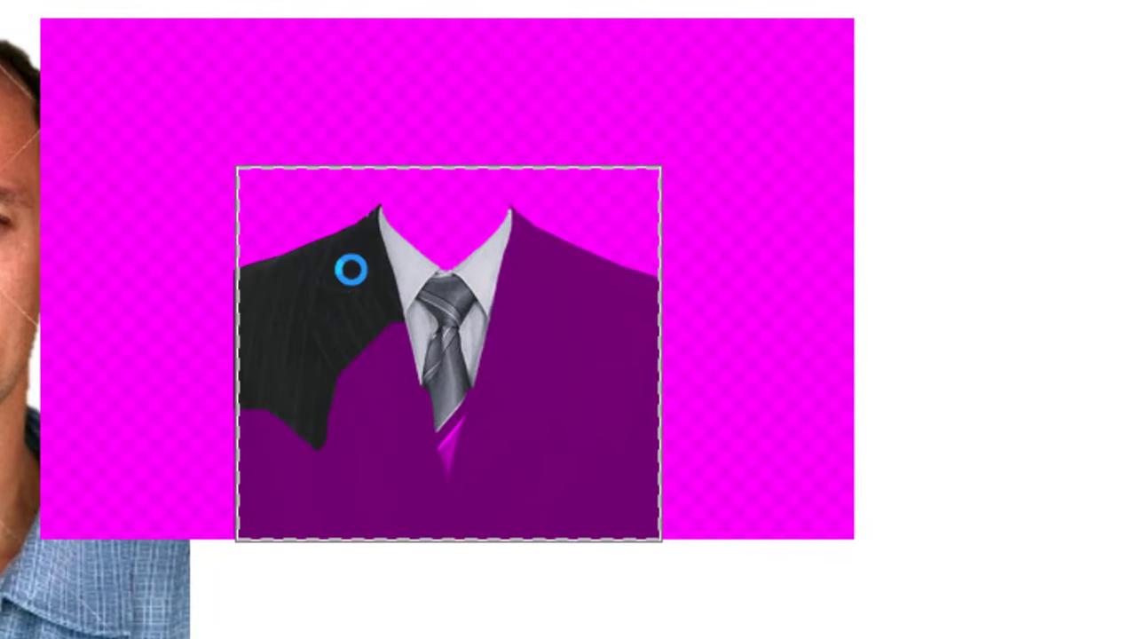
pyautogui.moveTo(351, 266); pyautogui.dragTo(352, 471)
pyautogui.moveTo(263, 410)
pyautogui.mouseDown()
pyautogui.moveTo(265, 506)
pyautogui.moveTo(462, 506)
pyautogui.mouseUp()
pyautogui.moveTo(267, 520)
pyautogui.mouseDown()
pyautogui.moveTo(560, 509)
pyautogui.moveTo(641, 531)
pyautogui.moveTo(652, 287)
pyautogui.mouseUp()
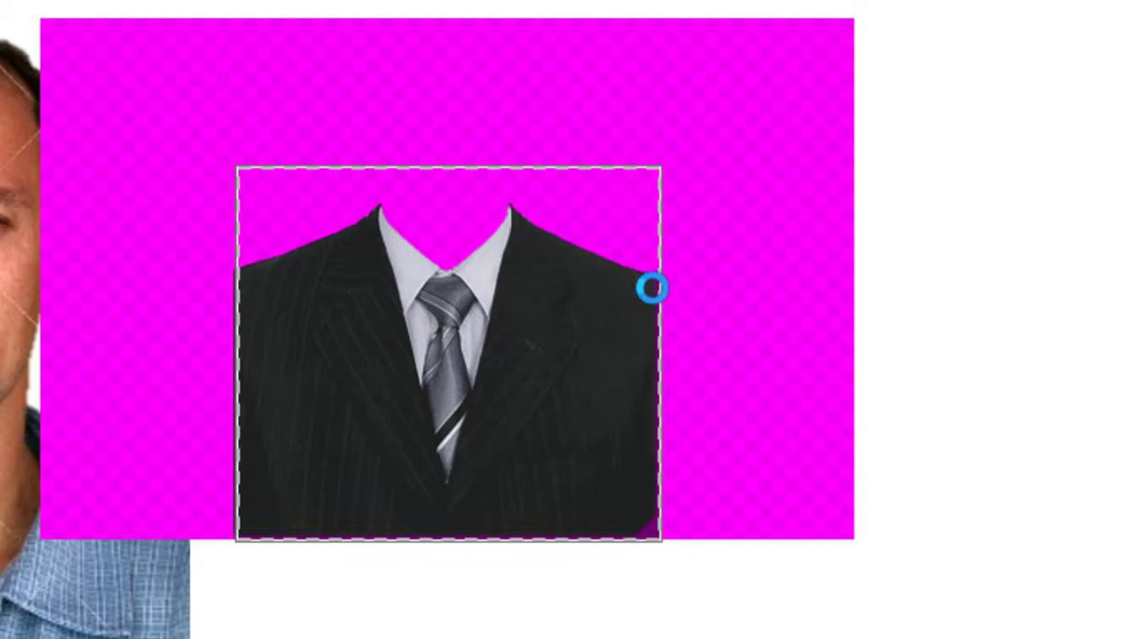
pyautogui.click(649, 531)
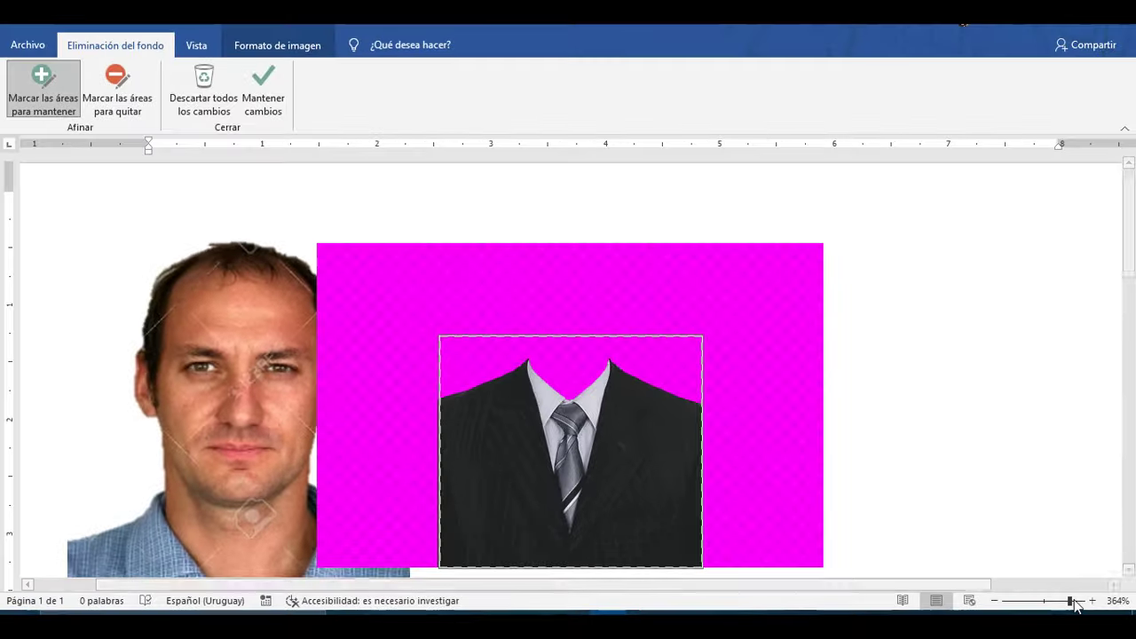
# - Inspect the marked suit down to its lower edge and apply the background removal
pyautogui.click(1081, 602)
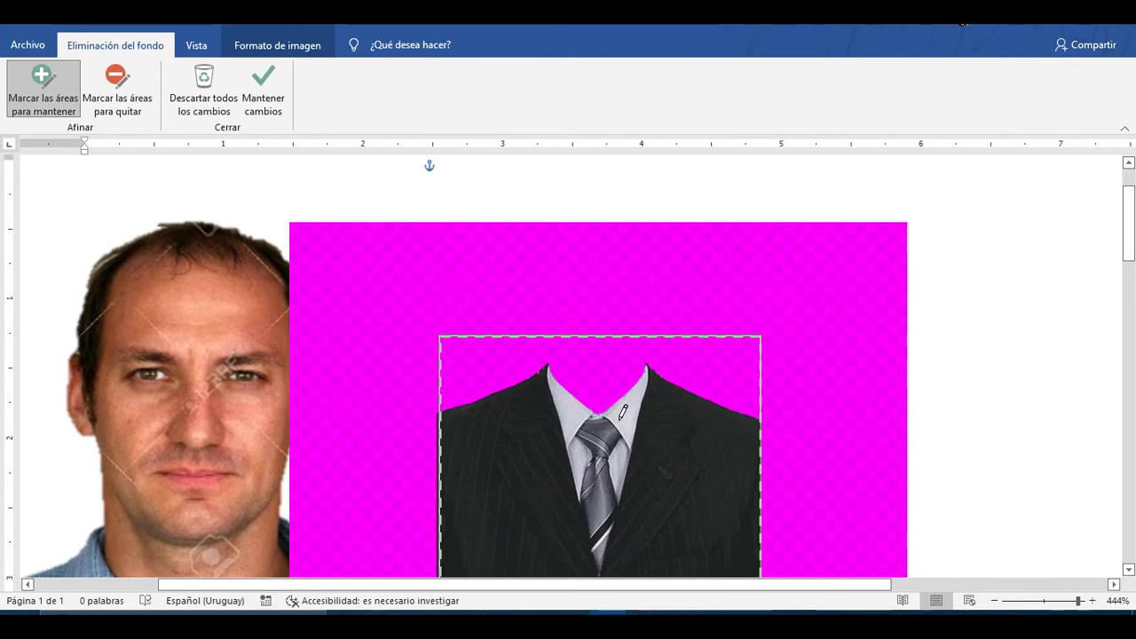
pyautogui.scroll(-4, 637, 412)
pyautogui.scroll(4, 639, 417)
pyautogui.scroll(-4, 608, 451)
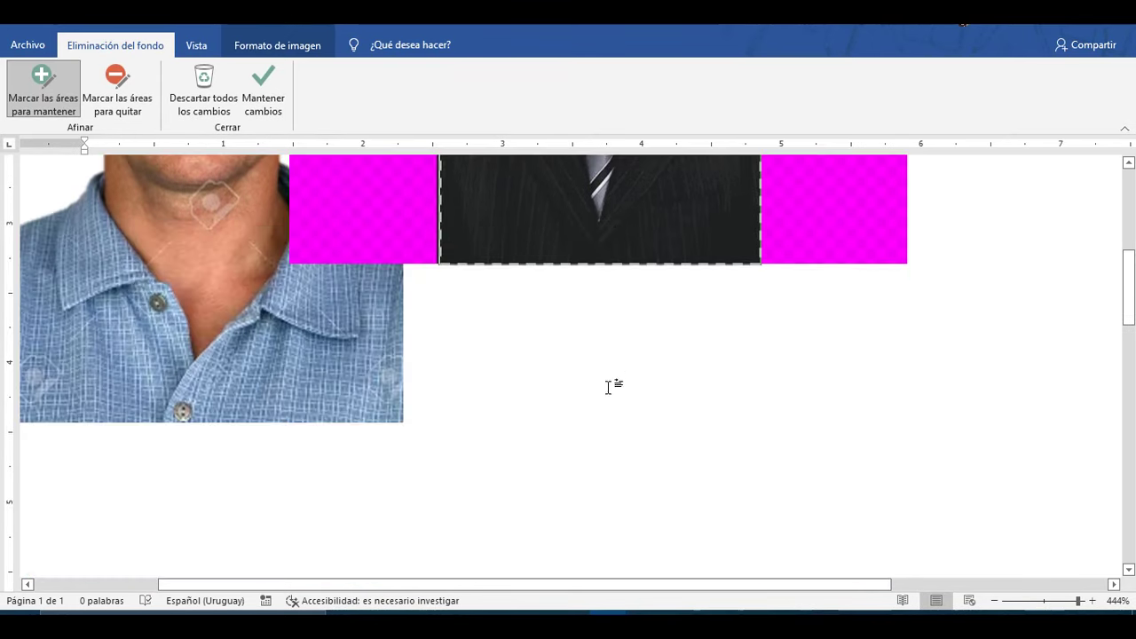
pyautogui.scroll(4, 612, 385)
pyautogui.click(266, 104)
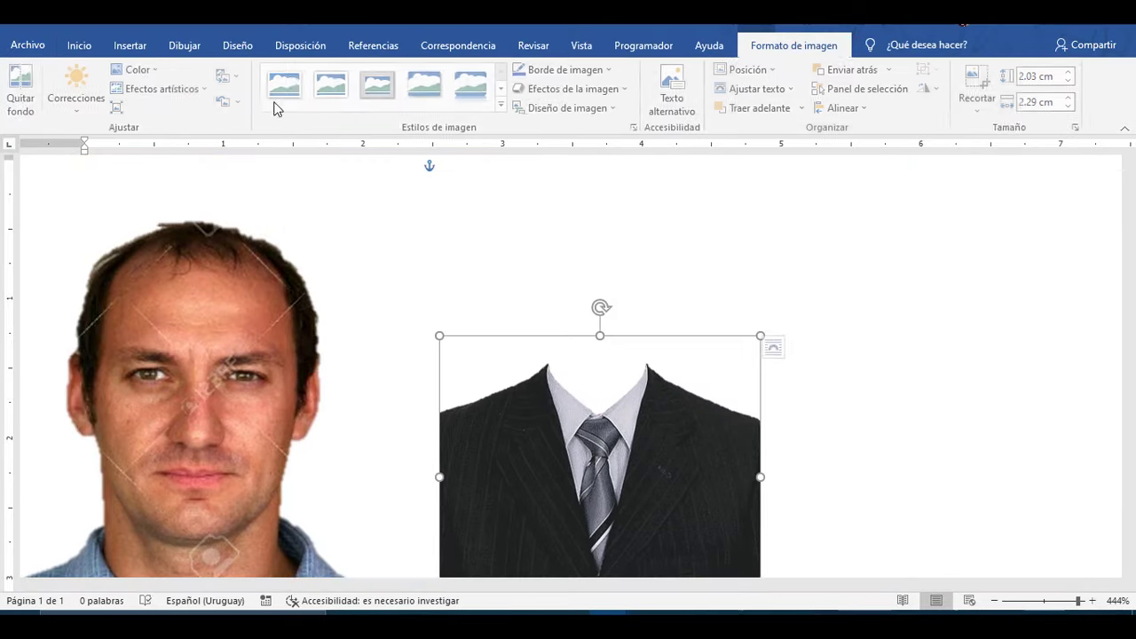
# - Move the cut-out suit down against the side of the portrait's blue shirt
pyautogui.scroll(-2, 591, 357)
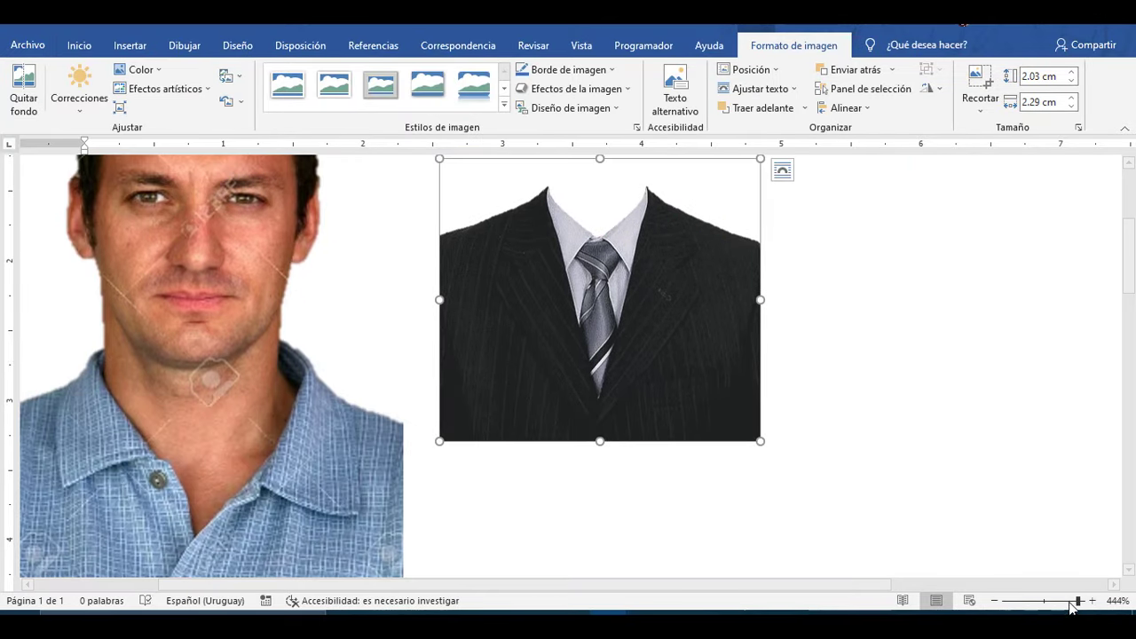
pyautogui.moveTo(1077, 601); pyautogui.dragTo(1068, 601)
pyautogui.moveTo(600, 333); pyautogui.dragTo(540, 461)
# - Send the suit picture backward and slide it partly behind the portrait to check the stacking order
pyautogui.click(878, 74)
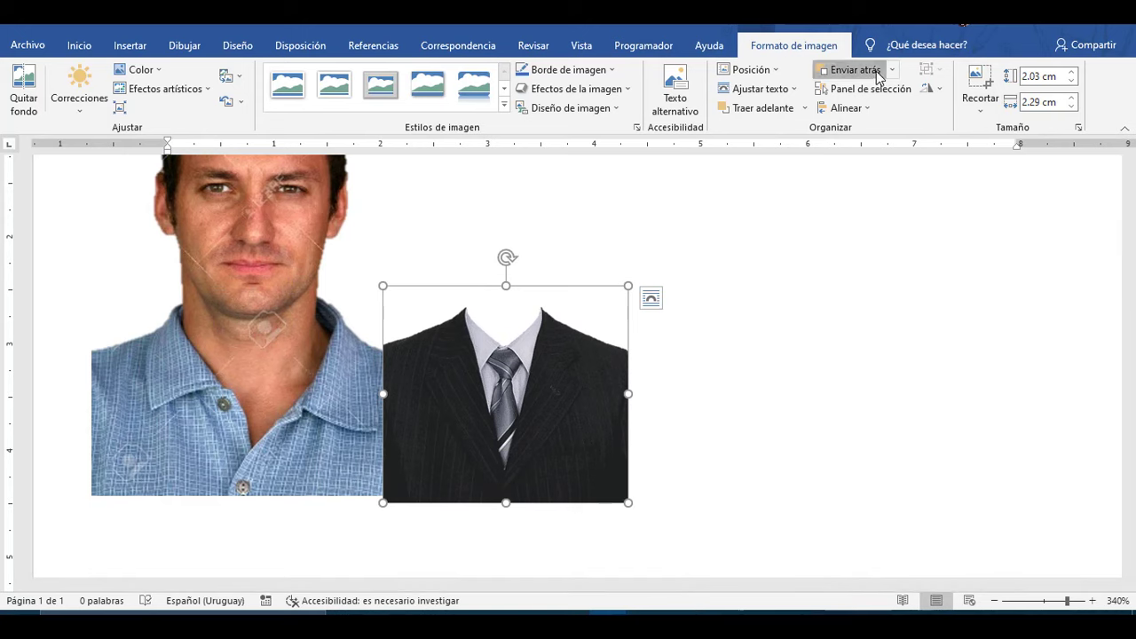
pyautogui.moveTo(467, 427); pyautogui.dragTo(400, 432)
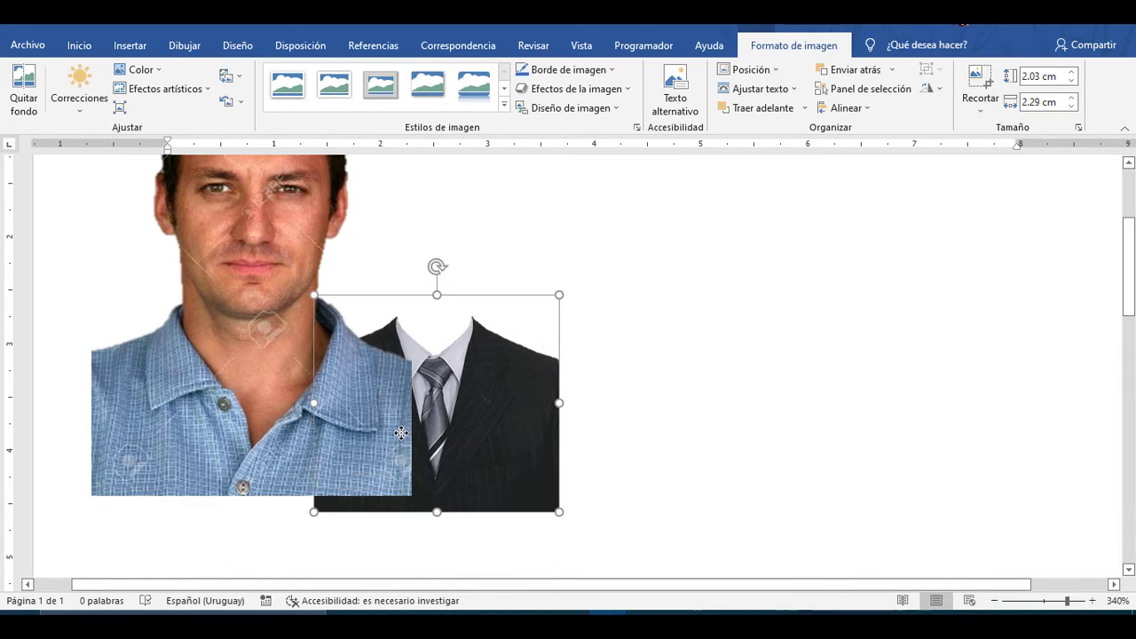
pyautogui.scroll(4, 275, 380)
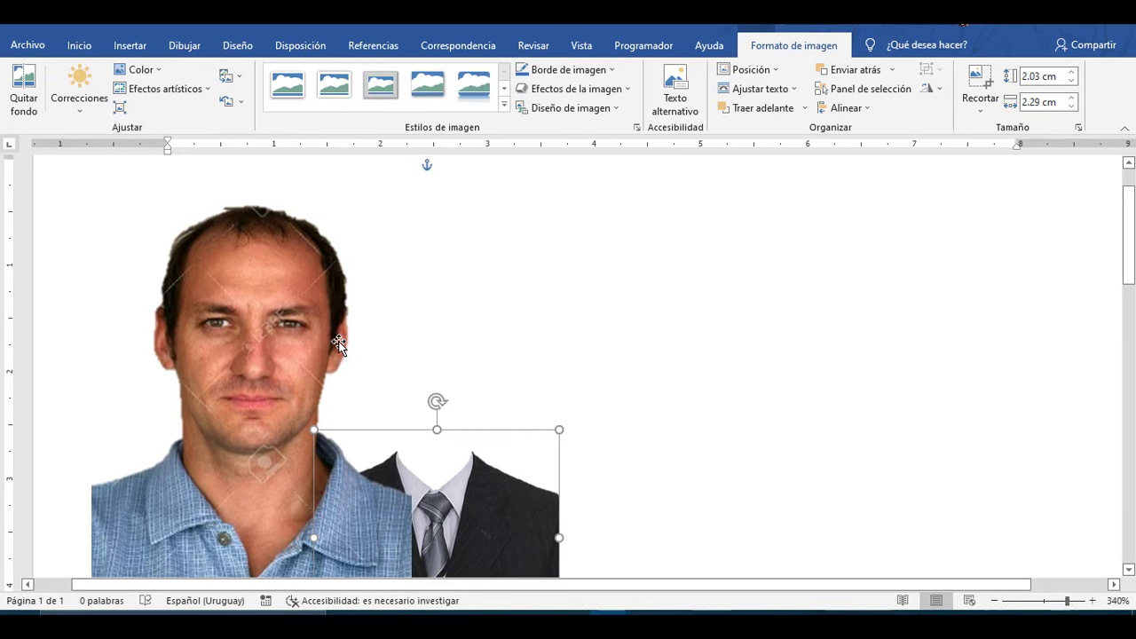
pyautogui.scroll(-4, 339, 346)
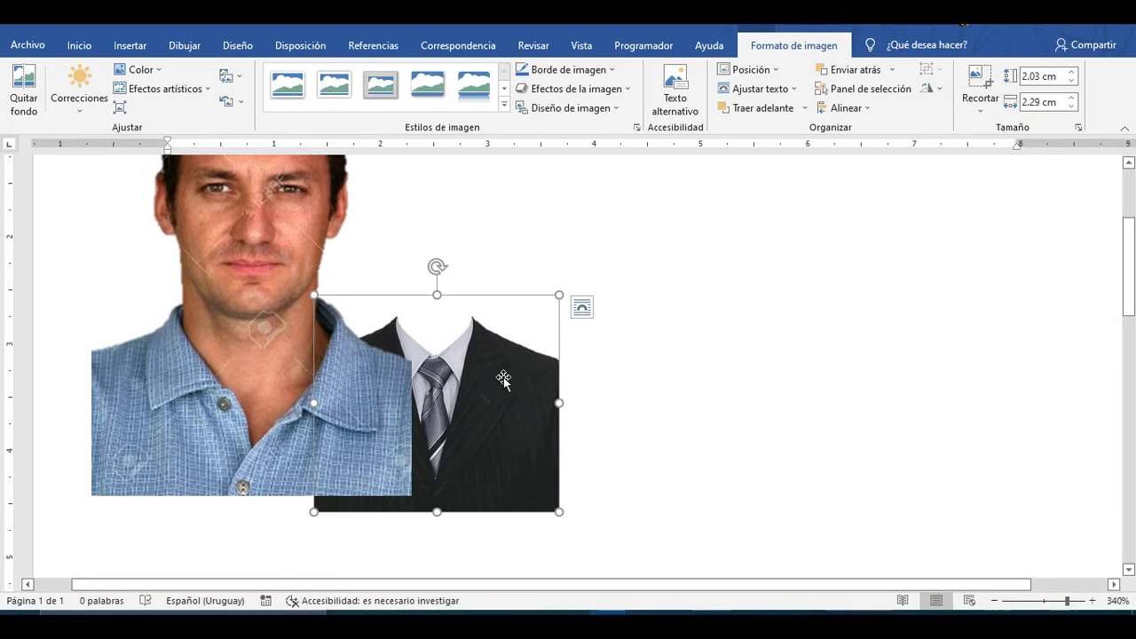
pyautogui.moveTo(504, 380); pyautogui.dragTo(530, 390)
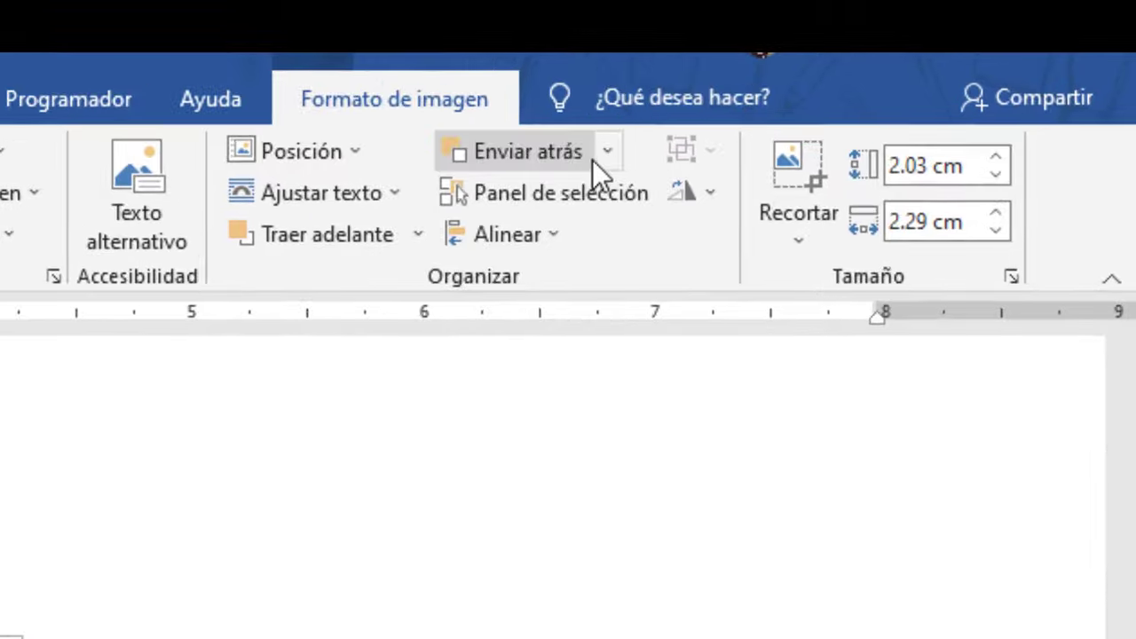
# - Bring the suit picture forward in front of the portrait and place it over the blue shirt
pyautogui.click(607, 151)
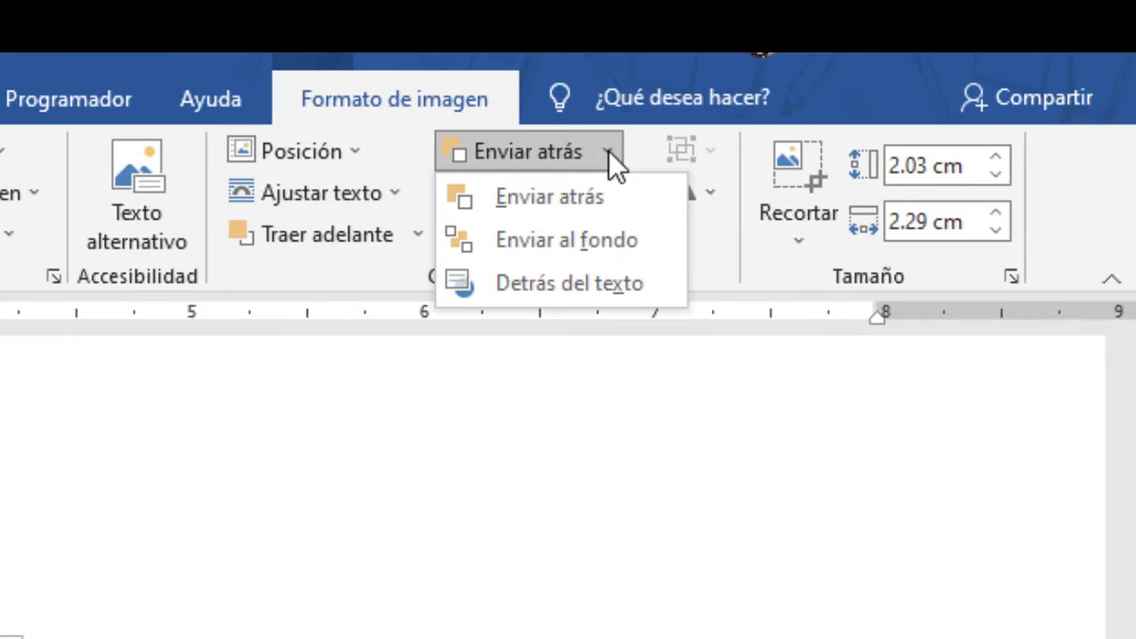
pyautogui.click(608, 150)
pyautogui.click(333, 235)
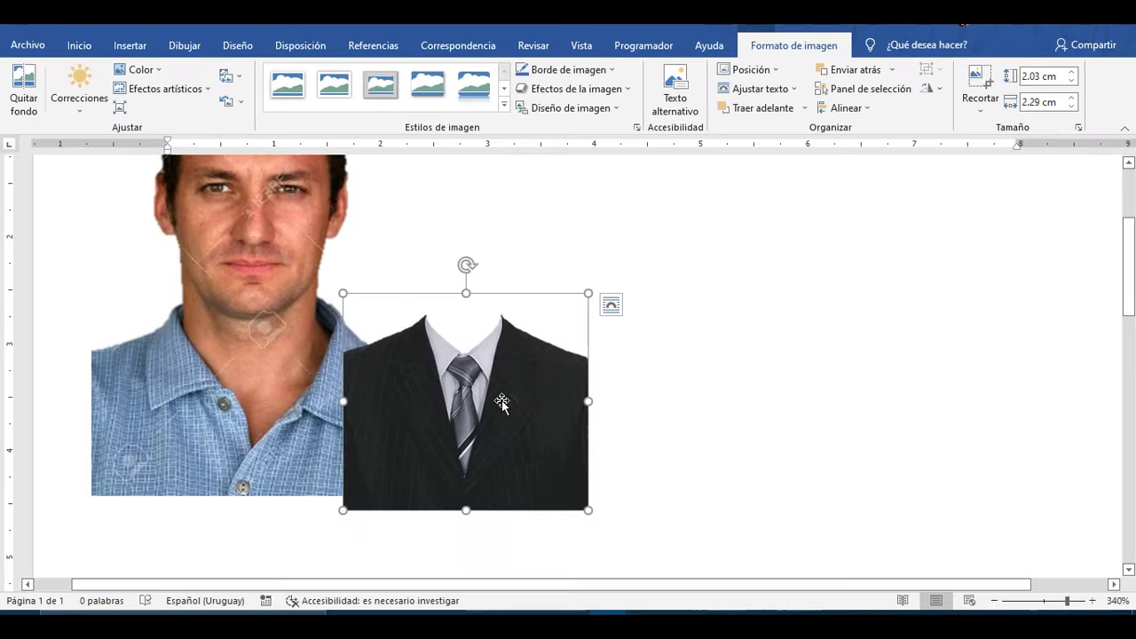
pyautogui.moveTo(501, 402); pyautogui.dragTo(250, 397)
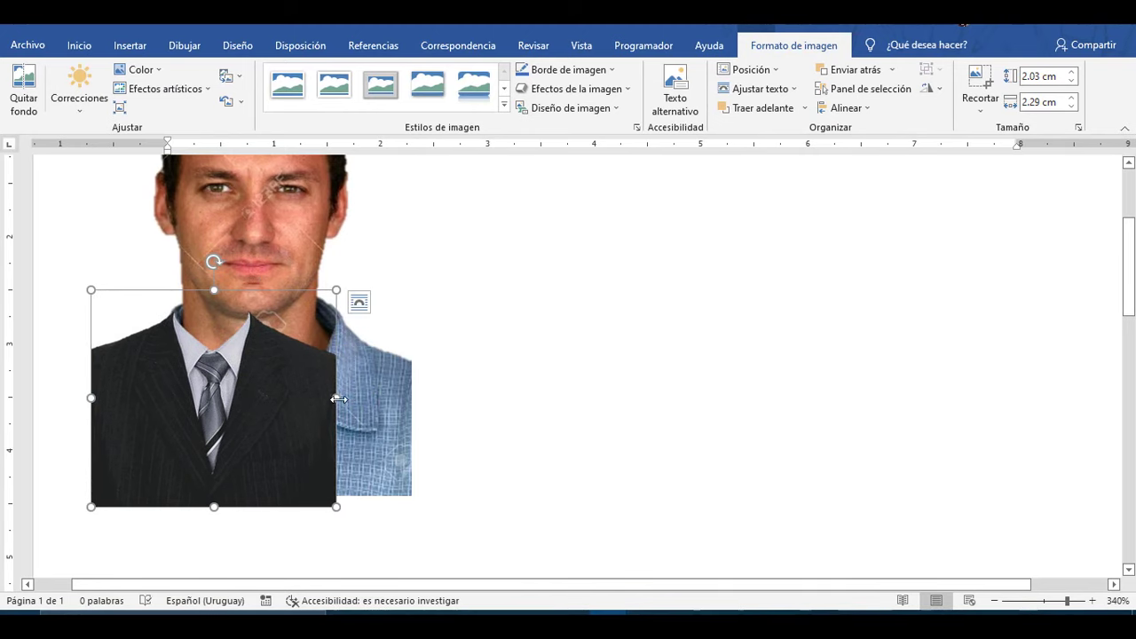
# - Enlarge the suit picture to about 2.43 cm high by 3.55 cm wide and position it over the portrait's blue shirt
pyautogui.moveTo(342, 298); pyautogui.dragTo(392, 254)
pyautogui.moveTo(331, 375); pyautogui.dragTo(325, 380)
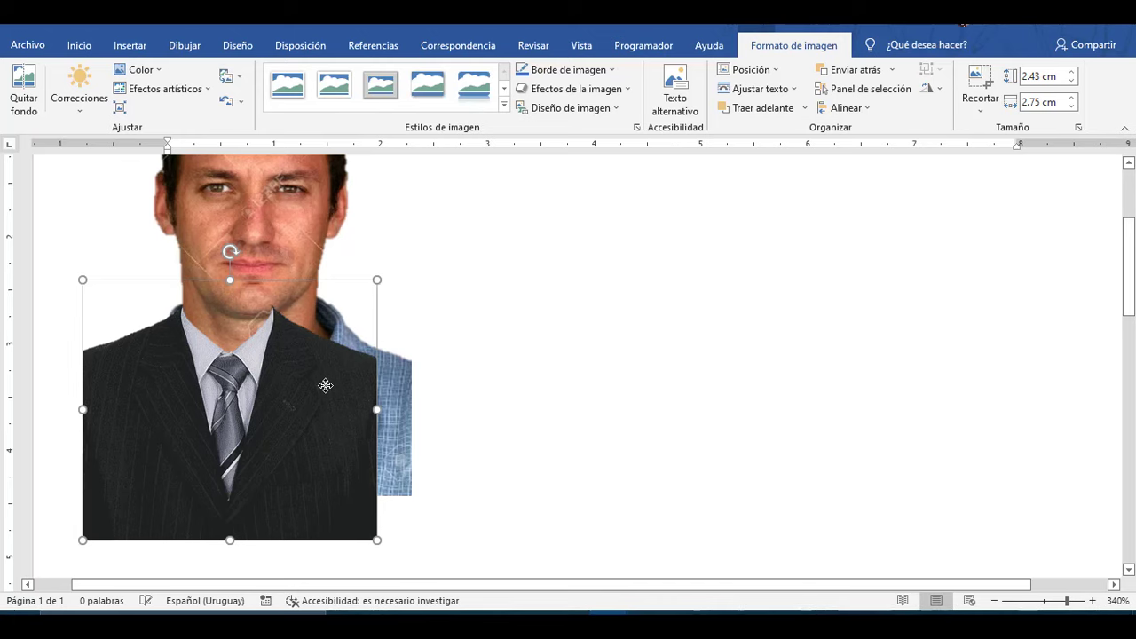
pyautogui.scroll(3, 373, 425)
pyautogui.scroll(-3, 376, 422)
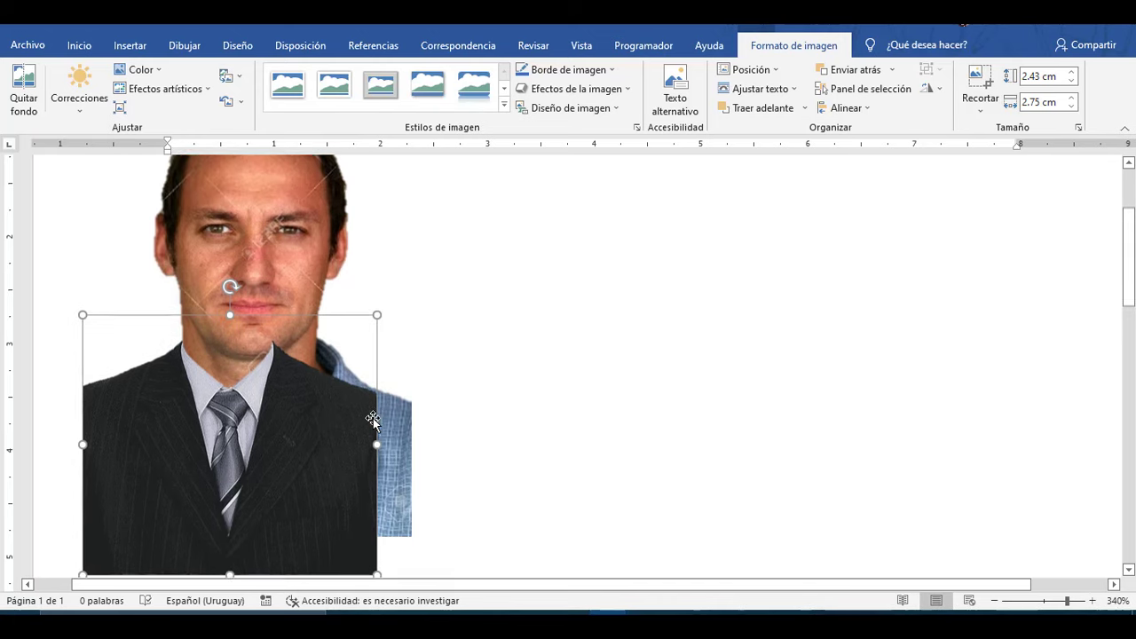
pyautogui.moveTo(375, 402)
pyautogui.mouseDown()
pyautogui.moveTo(446, 406)
pyautogui.moveTo(391, 415)
pyautogui.mouseUp()
pyautogui.hotkey('ctrl', 'Left')
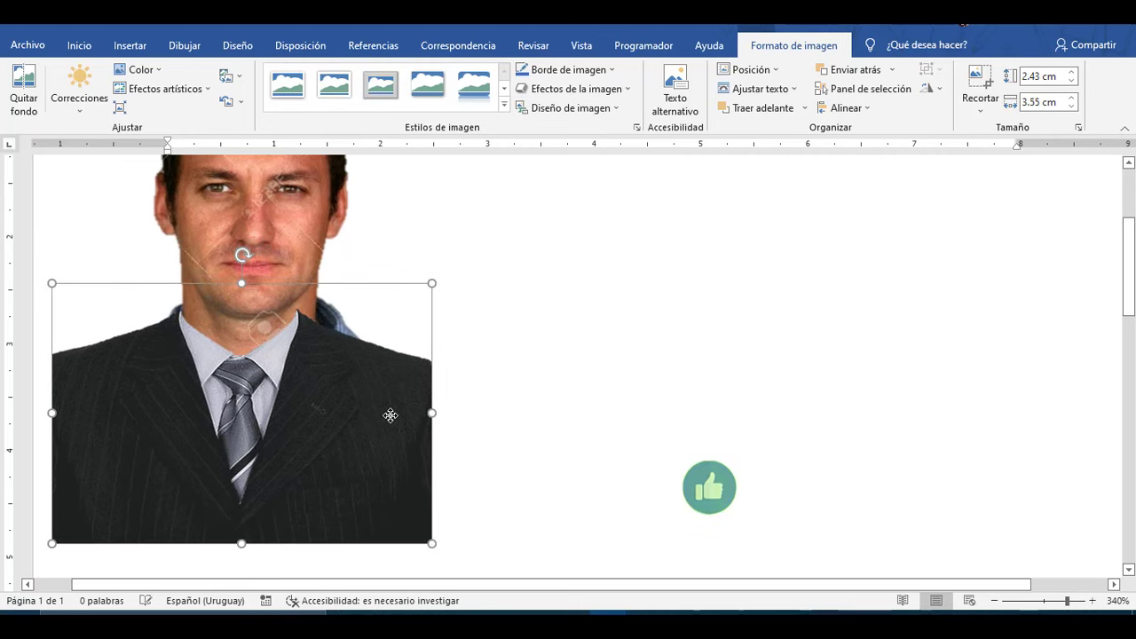
# - Scale the suit picture up to about 2.6 by 3.81 cm and nudge it slightly down and left beneath the chin
pyautogui.moveTo(434, 284); pyautogui.dragTo(460, 263)
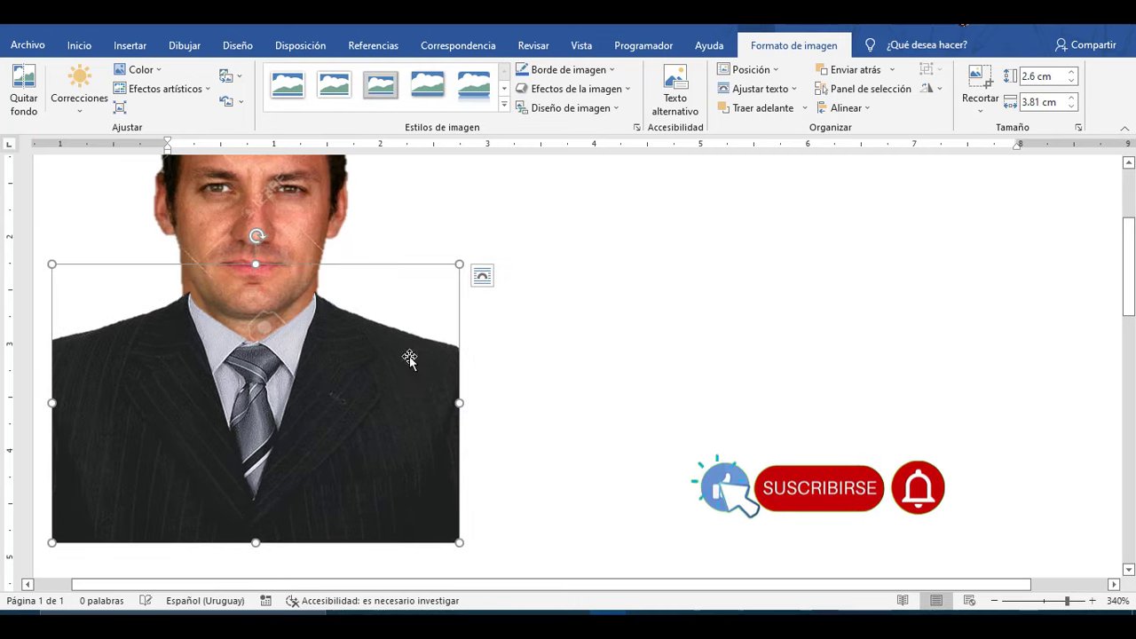
pyautogui.hotkey('ctrl', 'Down')
pyautogui.hotkey('ctrl', 'Down')
pyautogui.hotkey('ctrl', 'Left')
pyautogui.hotkey('ctrl', 'Left')
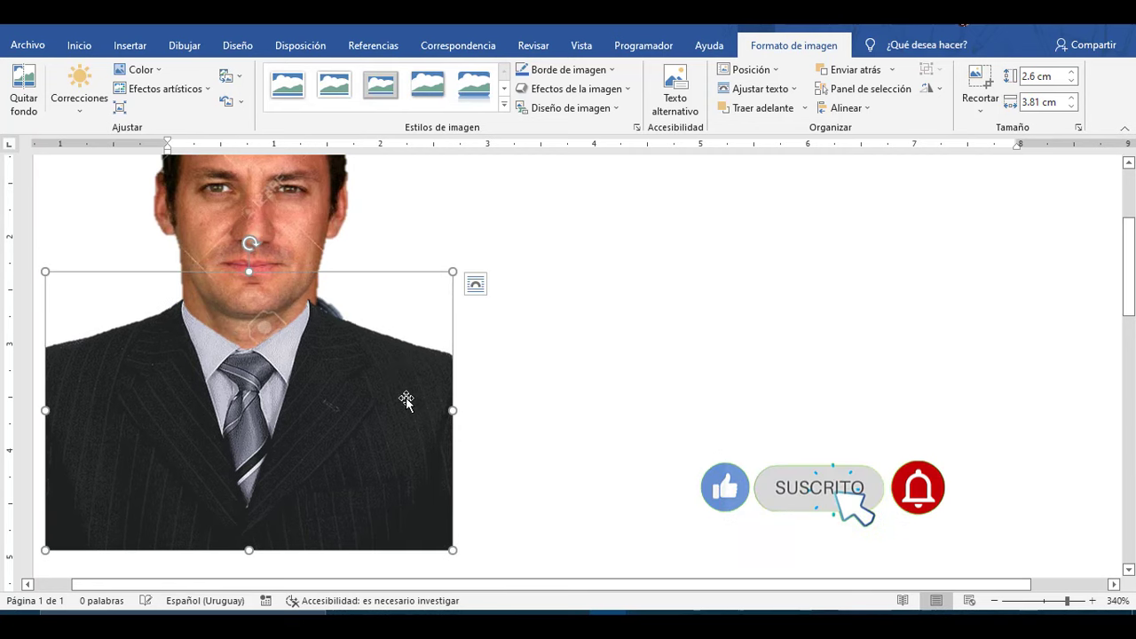
# - Fine-tune the suit picture to about 2.66 cm high by 4.08 cm wide and align its collar with the man's neck
pyautogui.moveTo(453, 411)
pyautogui.mouseDown()
pyautogui.moveTo(467, 409)
pyautogui.moveTo(435, 415)
pyautogui.mouseUp()
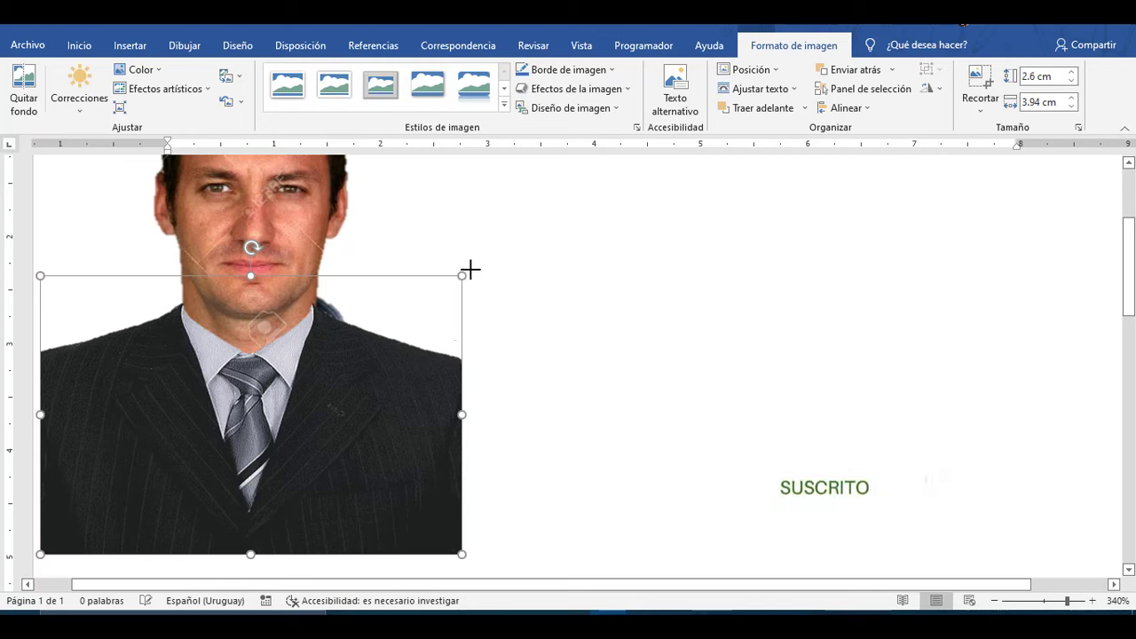
pyautogui.moveTo(462, 276); pyautogui.dragTo(472, 269)
pyautogui.moveTo(419, 377); pyautogui.dragTo(364, 374)
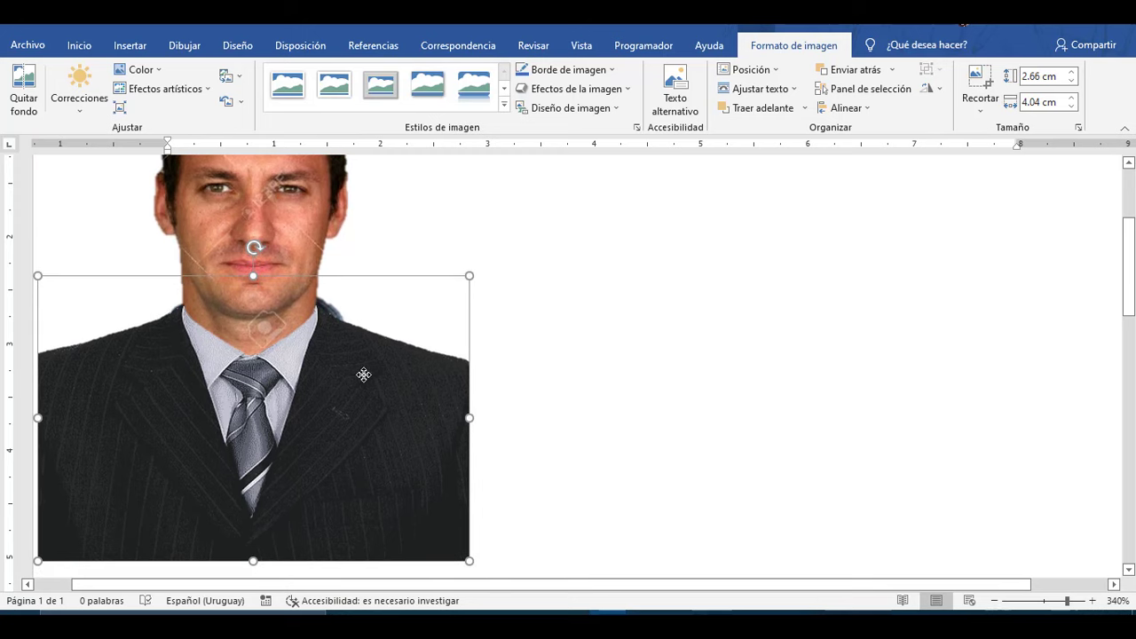
pyautogui.moveTo(471, 419); pyautogui.dragTo(429, 429)
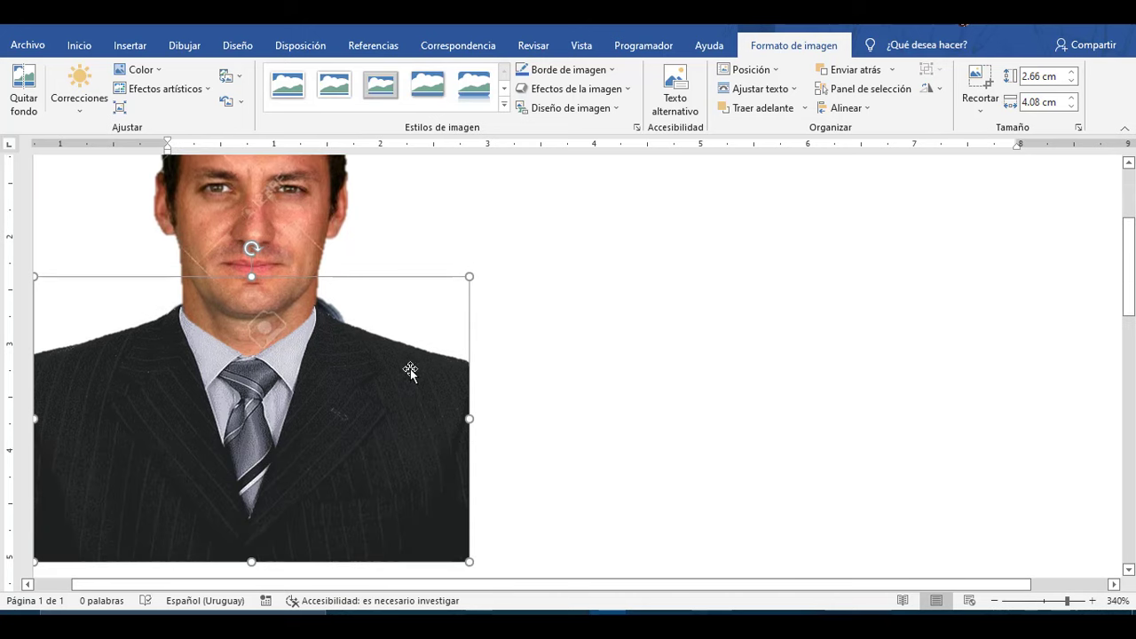
# - Move the suit picture down to uncover the collar of the portrait's blue shirt
pyautogui.moveTo(372, 373); pyautogui.dragTo(372, 426)
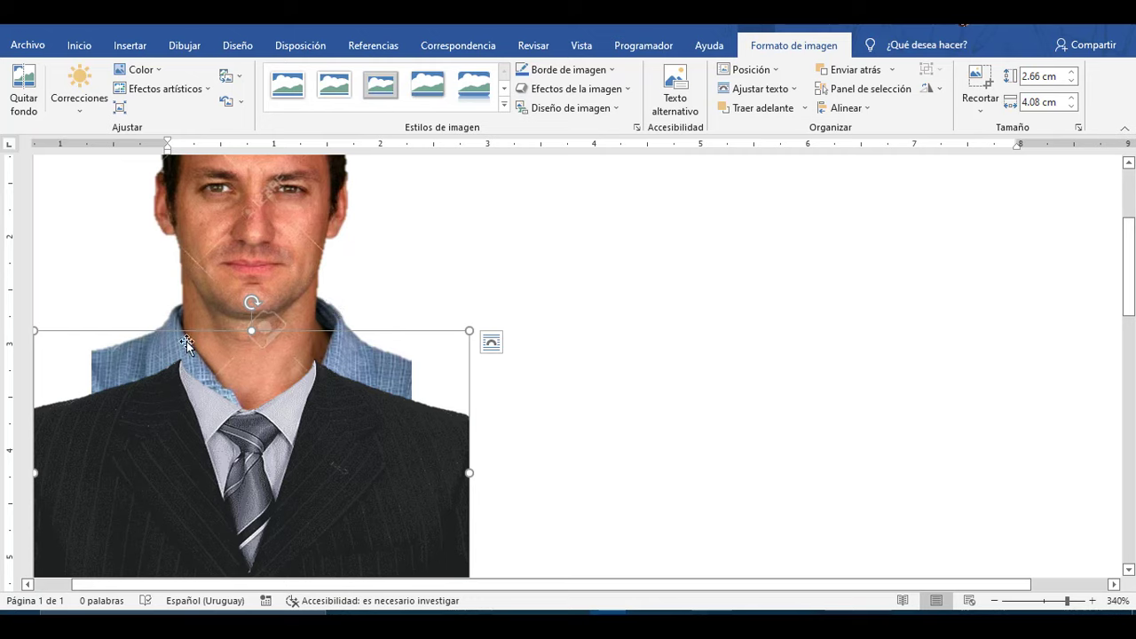
pyautogui.hotkey('ctrl', 'z')
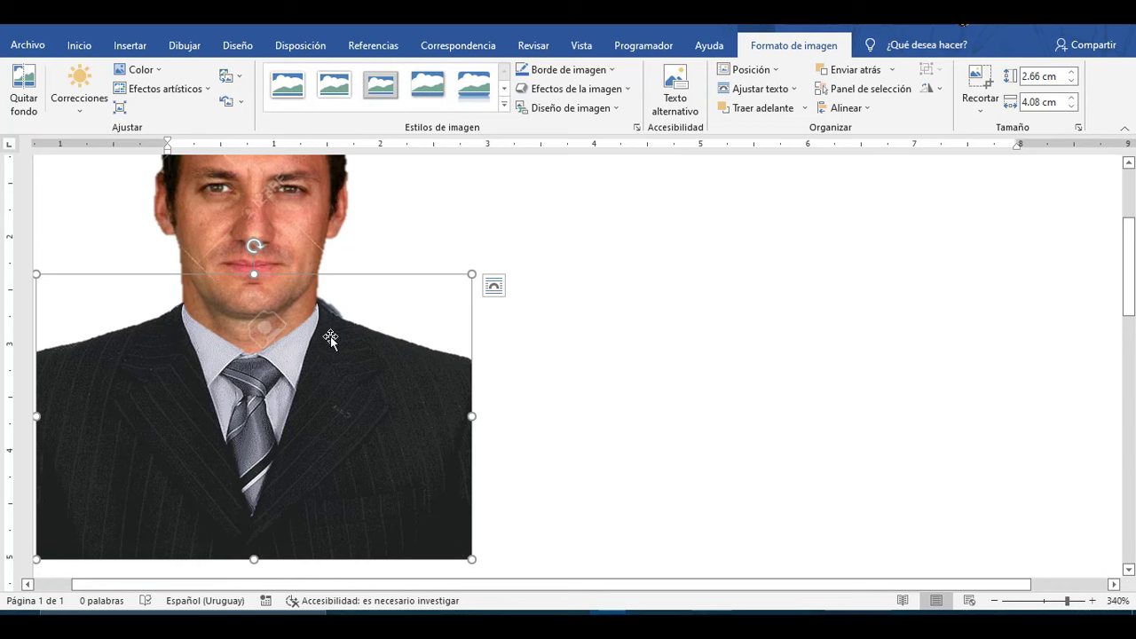
pyautogui.moveTo(331, 345); pyautogui.dragTo(335, 430)
# - Remove the protruding edges of the blue collar beside the neck with the portrait's background removal and keep the changes
pyautogui.click(303, 356)
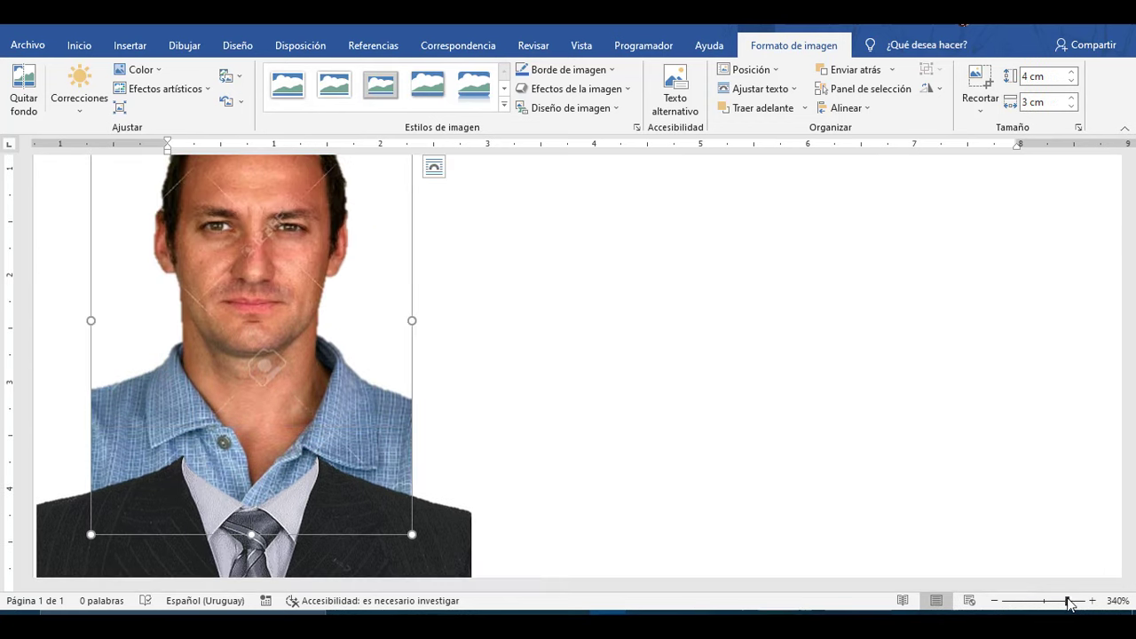
pyautogui.moveTo(1069, 601); pyautogui.dragTo(1061, 601)
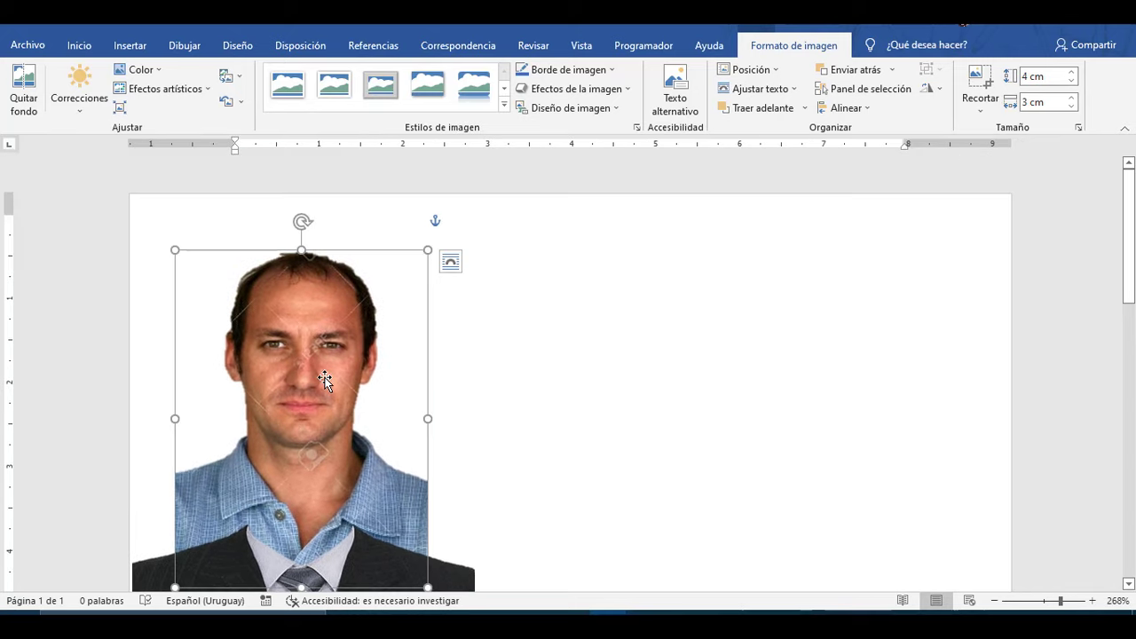
pyautogui.click(24, 89)
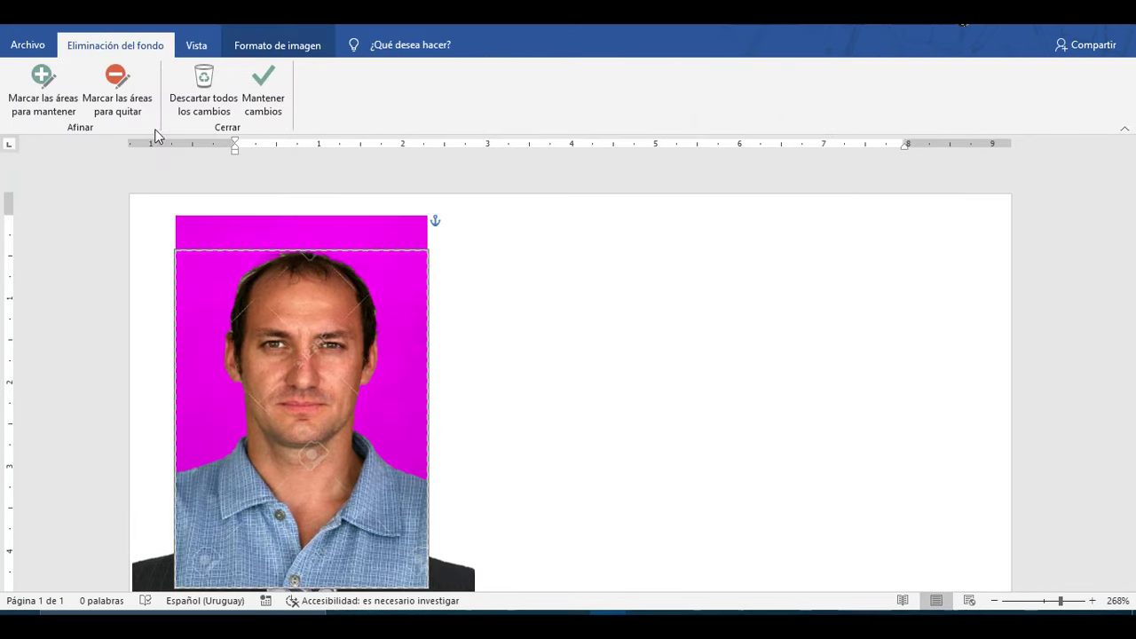
pyautogui.click(117, 100)
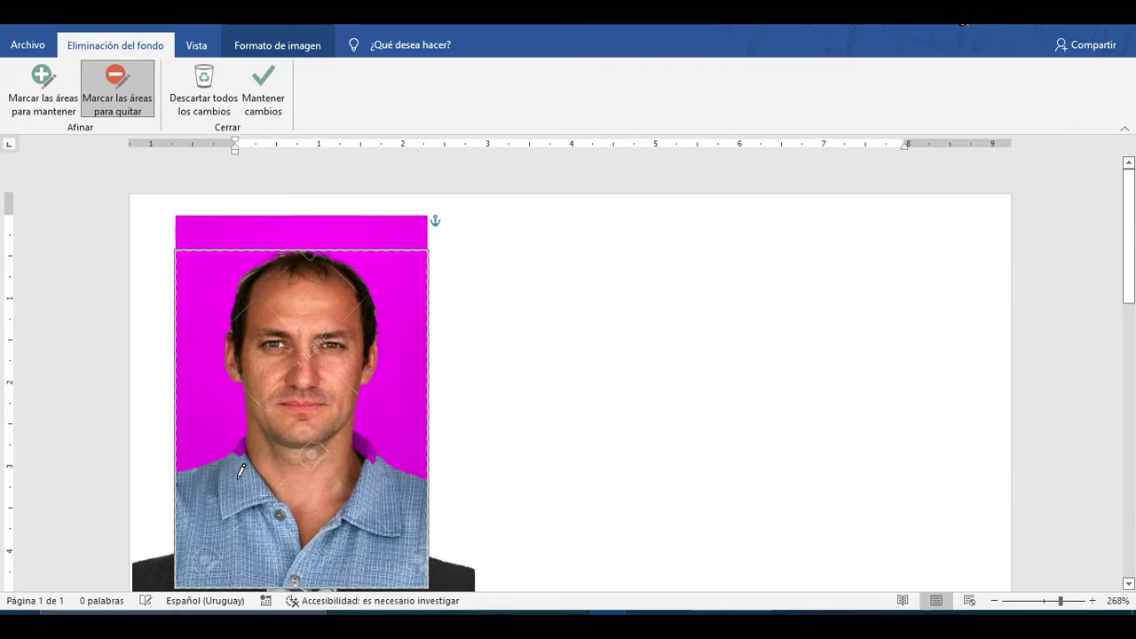
pyautogui.click(271, 97)
pyautogui.scroll(-3, 299, 351)
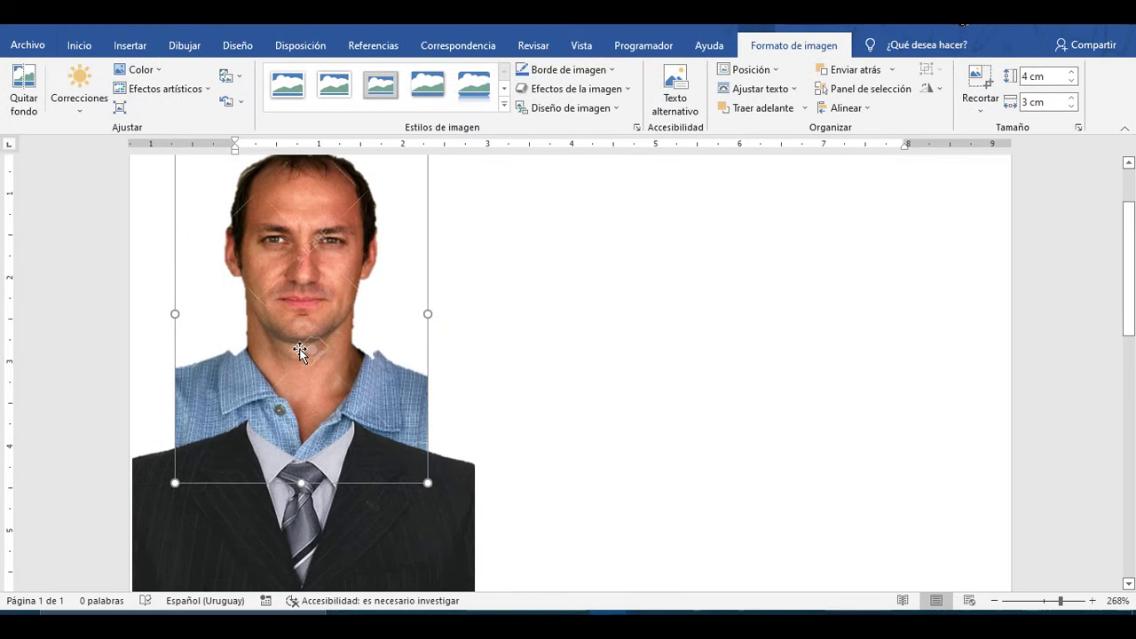
# - Place the suit back over the blue shirt beneath the chin and group it with the portrait
pyautogui.moveTo(367, 521); pyautogui.dragTo(367, 439)
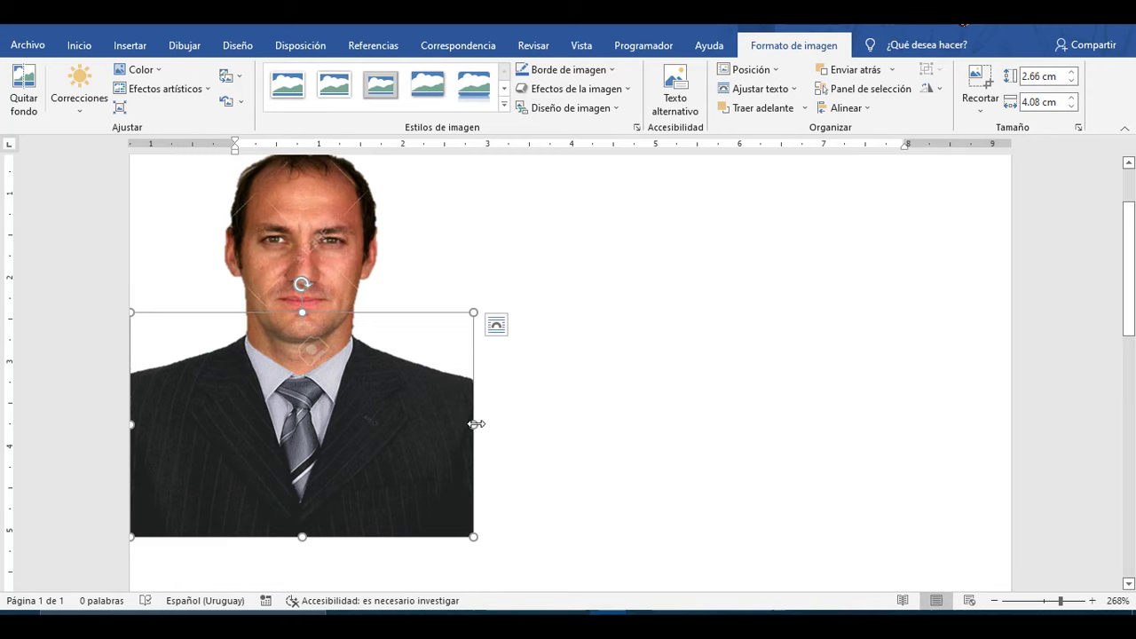
pyautogui.moveTo(477, 424); pyautogui.dragTo(457, 436)
pyautogui.moveTo(352, 257); pyautogui.dragTo(501, 383)
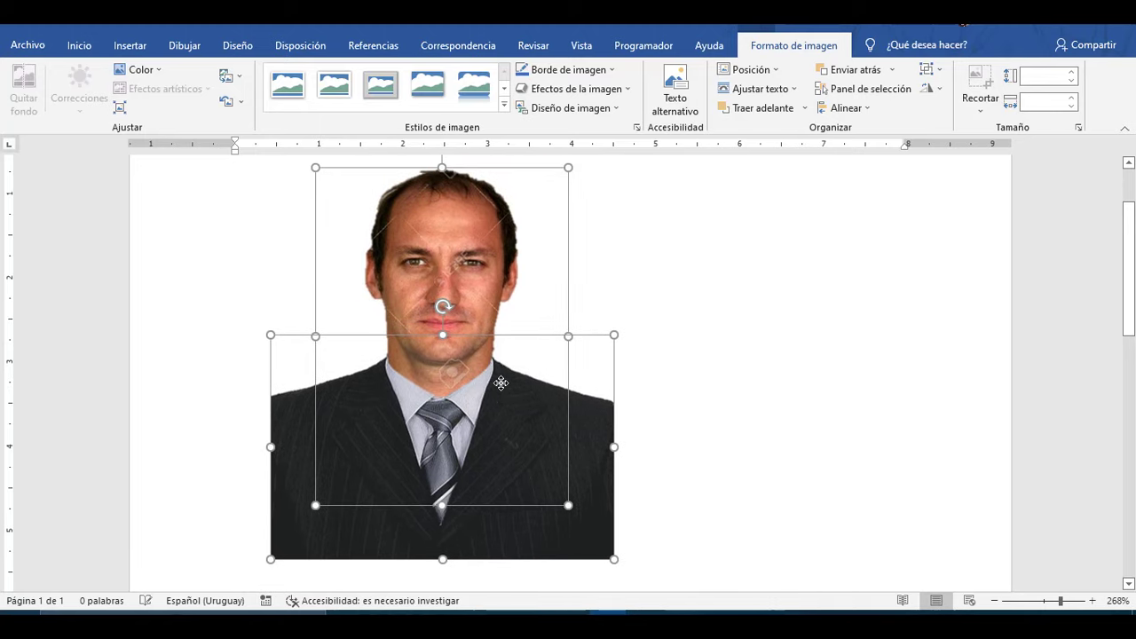
pyautogui.rightClick(501, 383)
pyautogui.moveTo(619, 215)
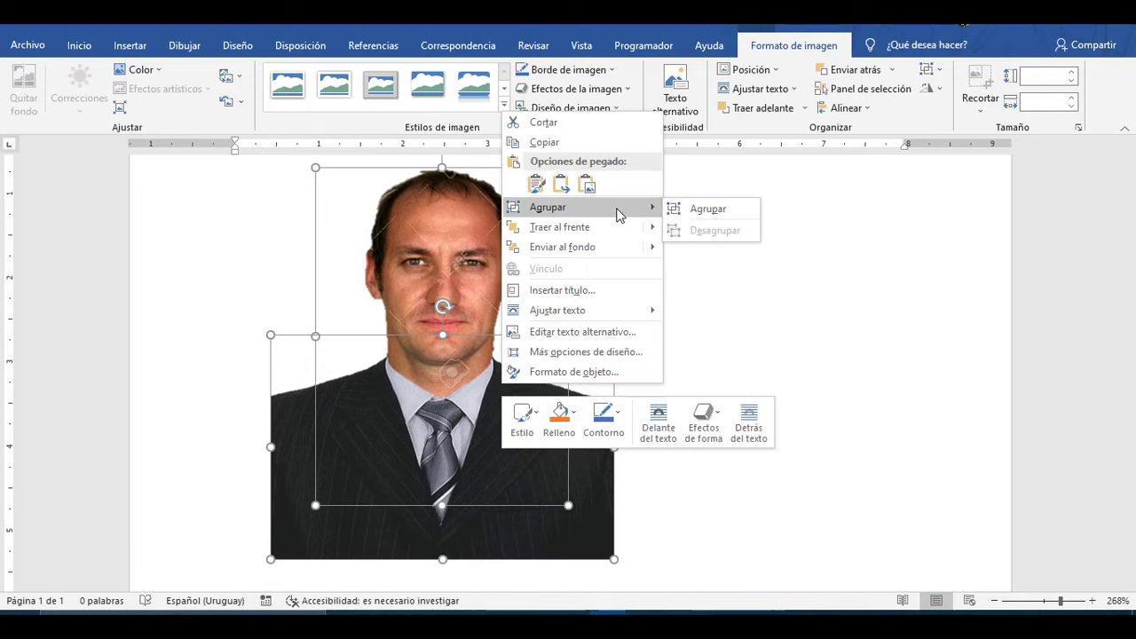
pyautogui.click(707, 210)
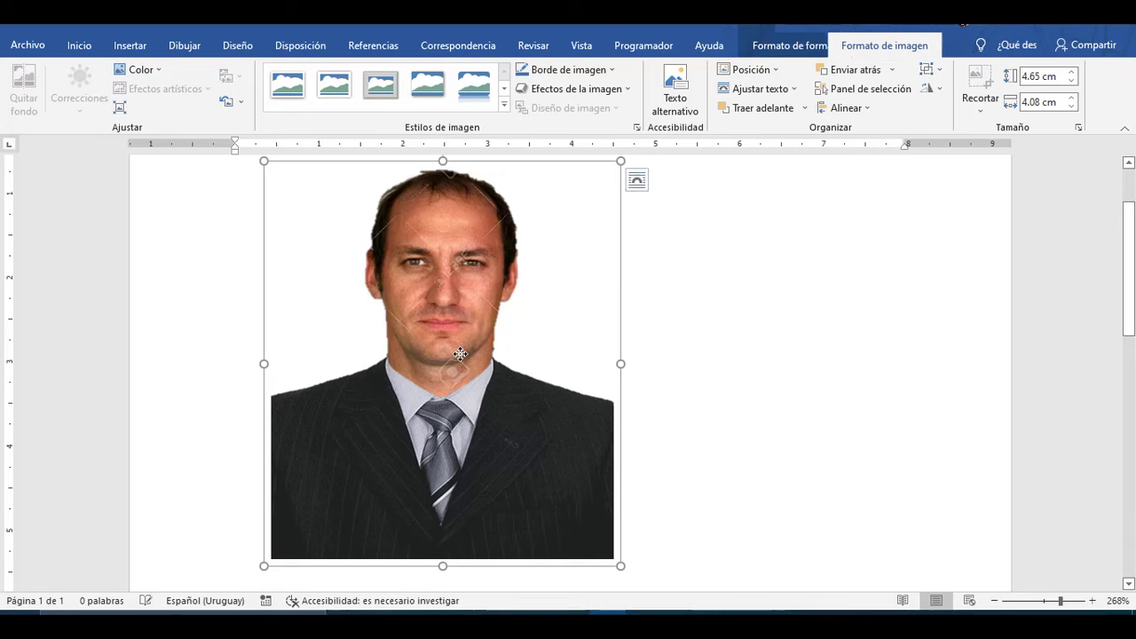
# - Move the grouped photo up near the upper edge of the page
pyautogui.moveTo(459, 363)
pyautogui.mouseDown()
pyautogui.moveTo(495, 364)
pyautogui.moveTo(524, 393)
pyautogui.moveTo(504, 313)
pyautogui.moveTo(453, 373)
pyautogui.mouseUp()
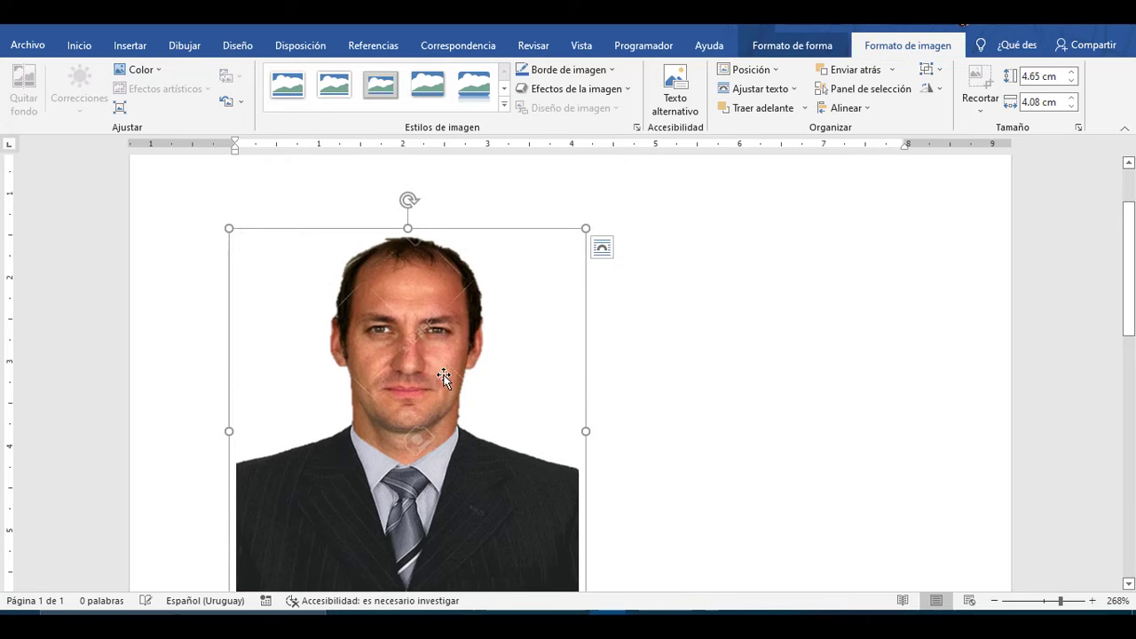
pyautogui.scroll(2, 944, 476)
pyautogui.moveTo(1060, 601); pyautogui.dragTo(1054, 601)
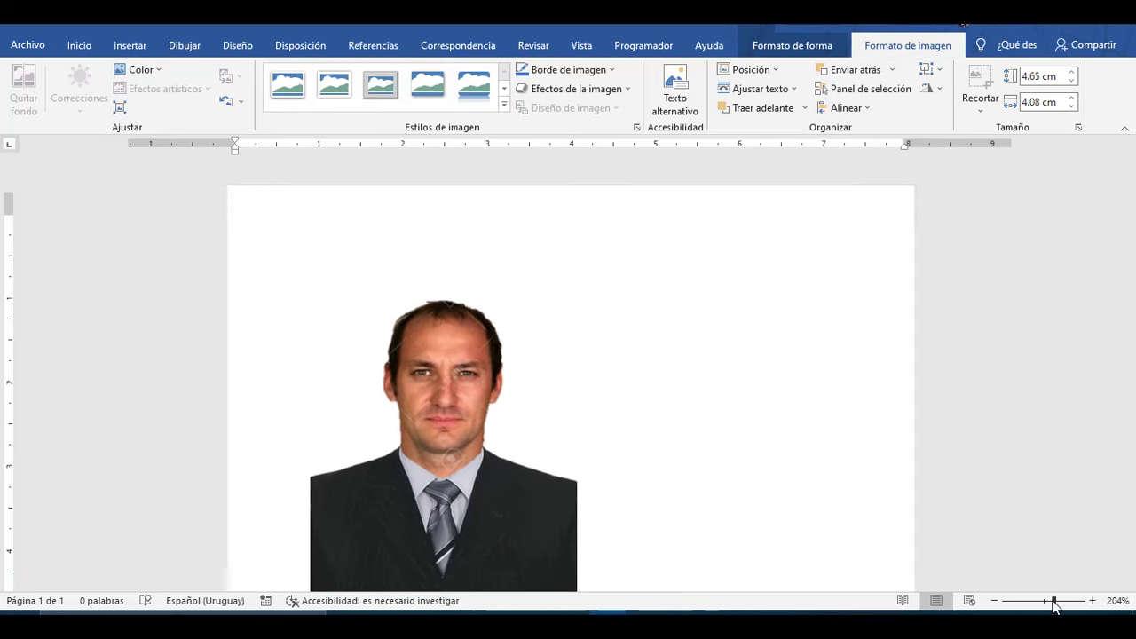
pyautogui.moveTo(457, 493); pyautogui.dragTo(450, 416)
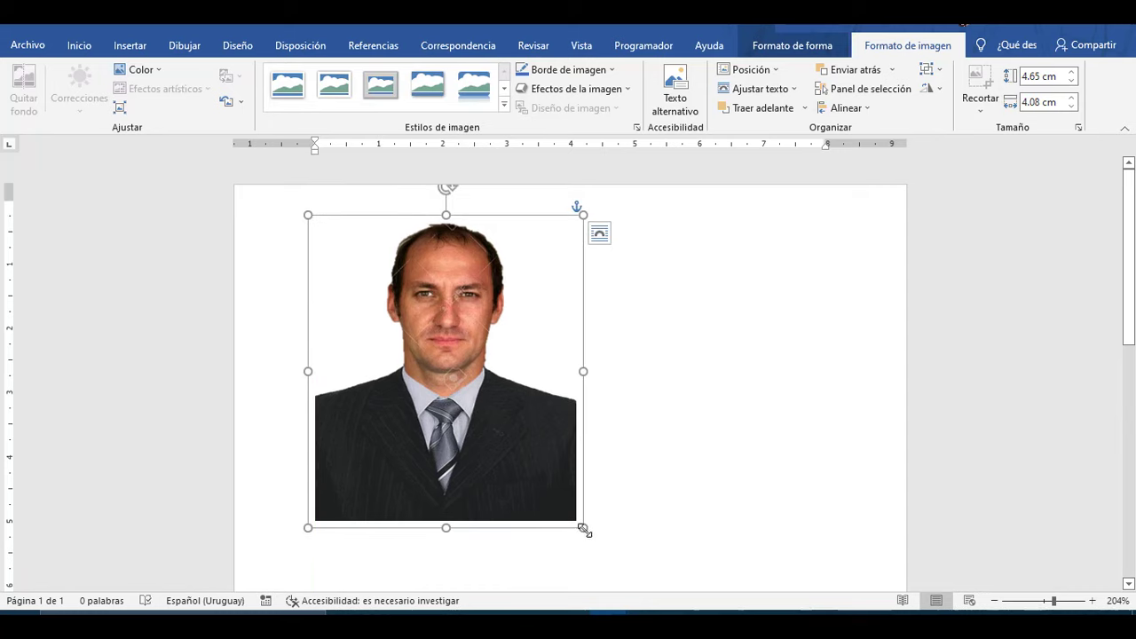
# - Resize the grouped photo to 4 cm high and 3 cm wide
pyautogui.moveTo(583, 529); pyautogui.dragTo(444, 409)
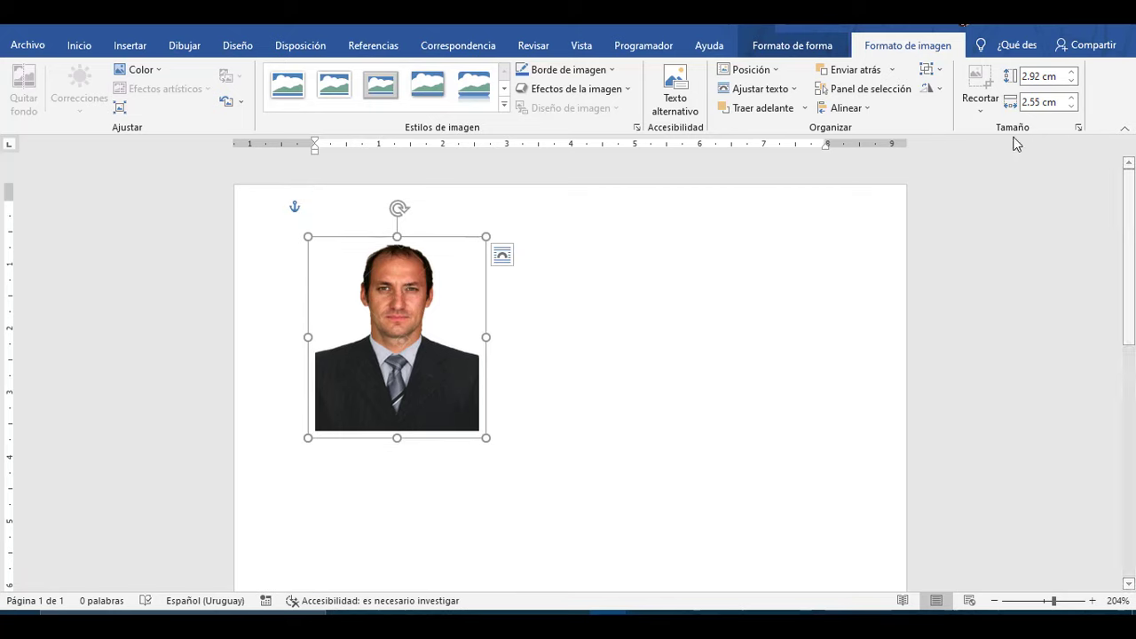
pyautogui.click(1039, 78)
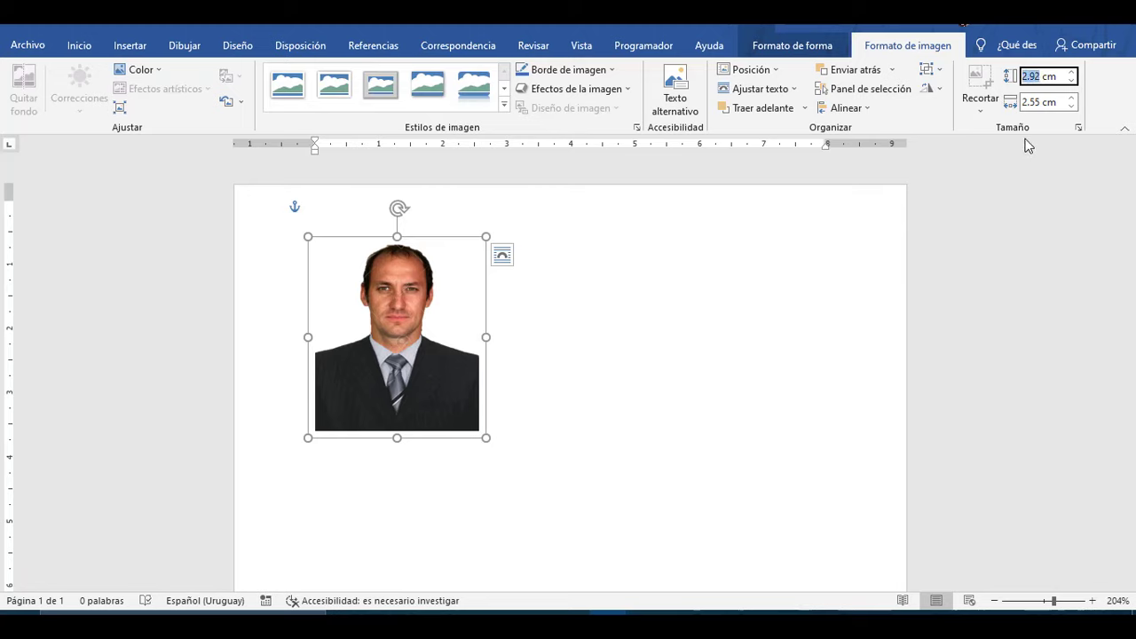
pyautogui.write('4')
pyautogui.press('Return')
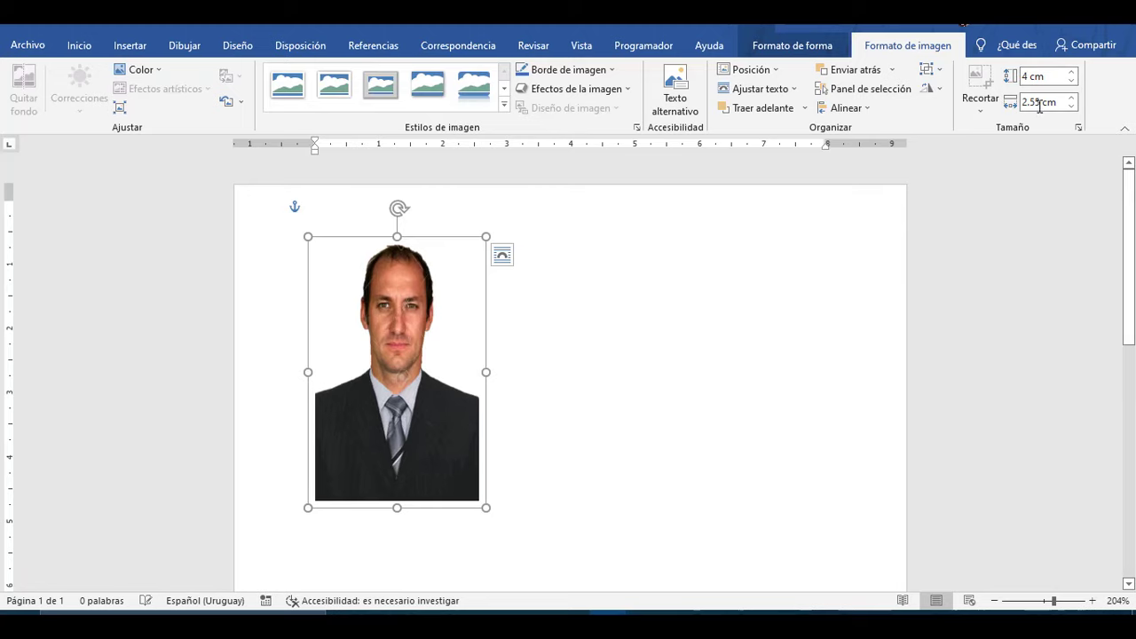
pyautogui.click(1041, 103)
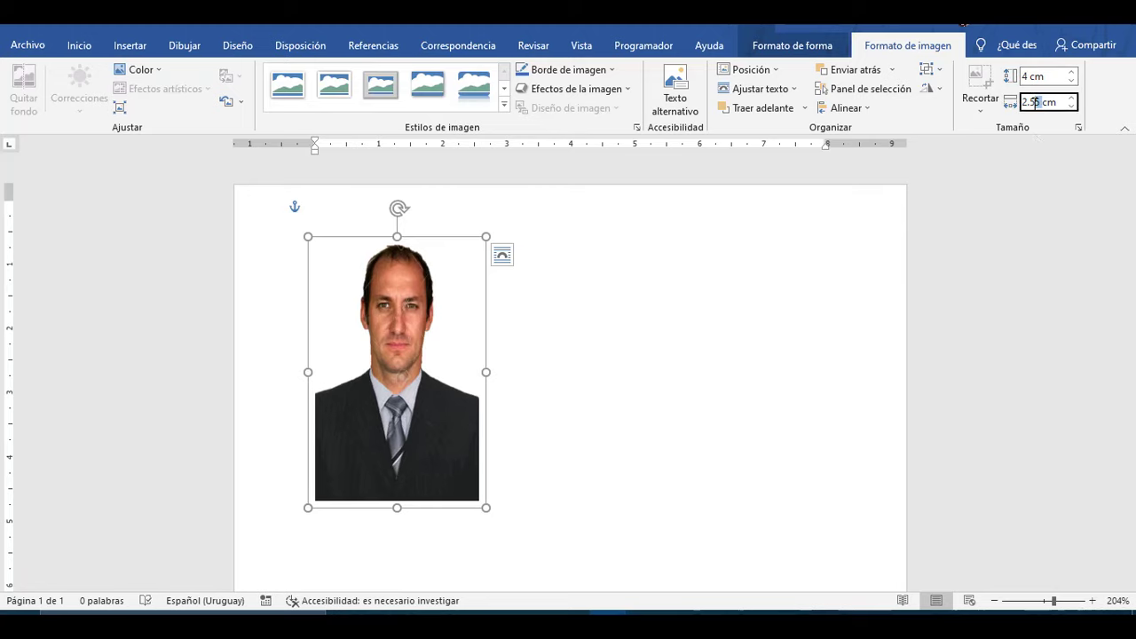
pyautogui.write('3')
pyautogui.press('Return')
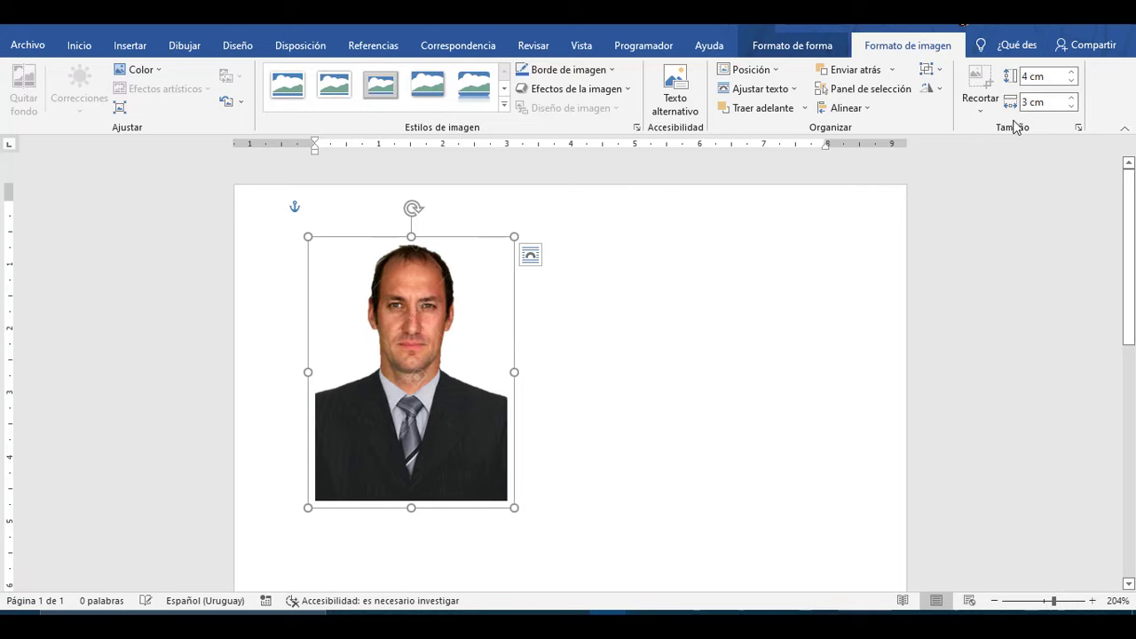
# - Shift the photo toward the page's upper-left corner and set the paper size to A6 (105 x 148 mm)
pyautogui.moveTo(383, 453)
pyautogui.mouseDown()
pyautogui.moveTo(385, 423)
pyautogui.moveTo(363, 444)
pyautogui.moveTo(391, 436)
pyautogui.moveTo(379, 437)
pyautogui.mouseUp()
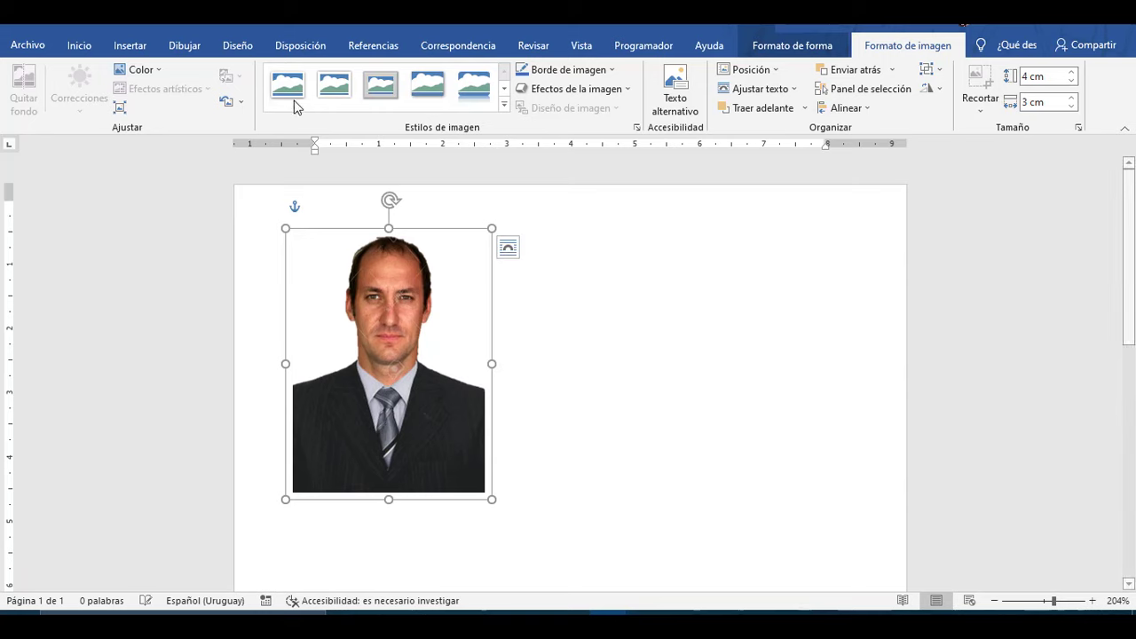
pyautogui.click(282, 46)
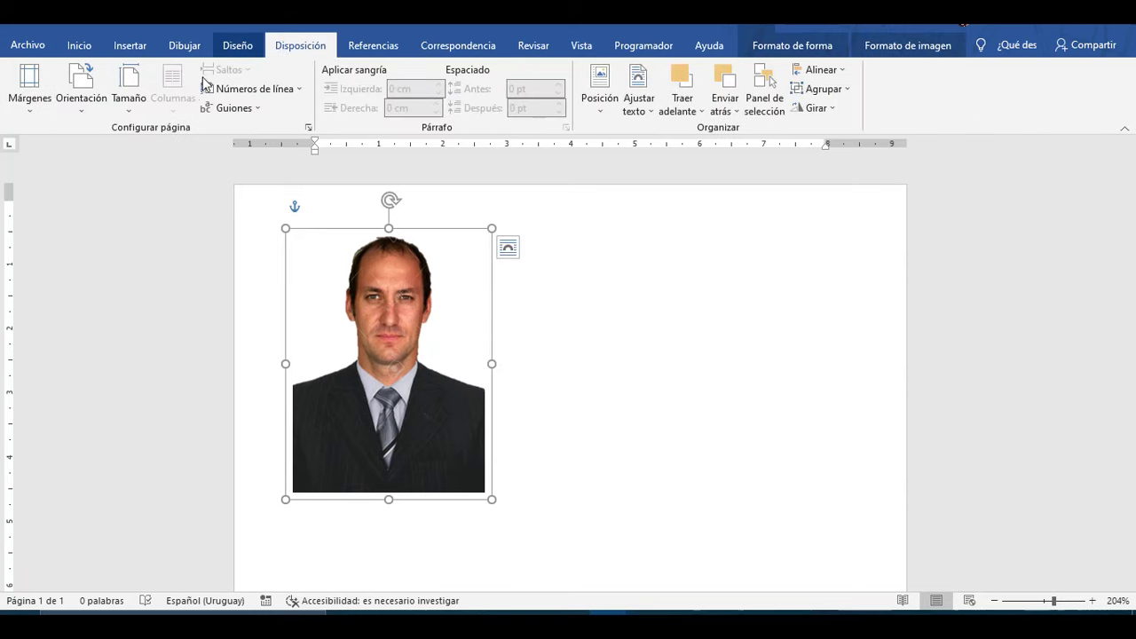
pyautogui.click(129, 111)
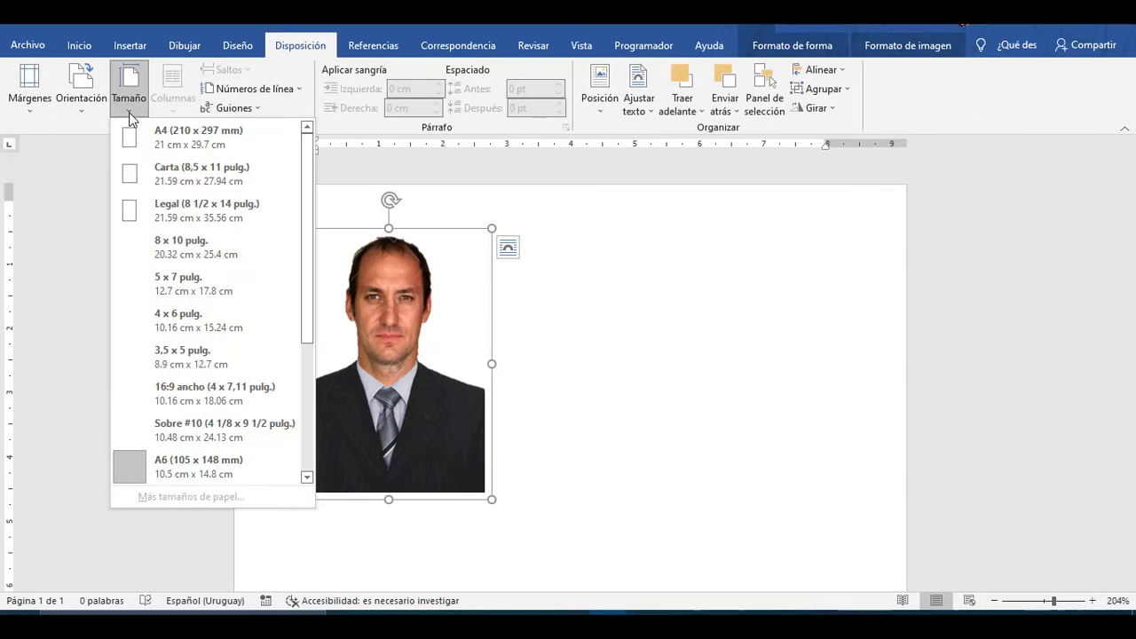
pyautogui.click(181, 465)
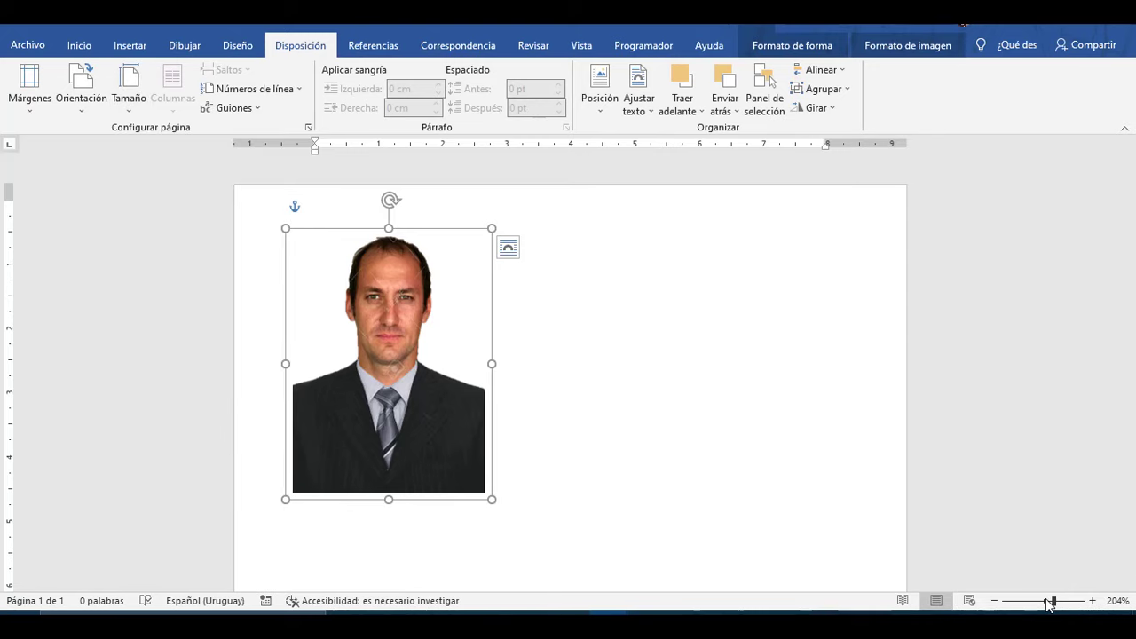
# - Duplicate the photo to make a row of three side by side across the upper part of the page
pyautogui.moveTo(1048, 604); pyautogui.dragTo(1045, 604)
pyautogui.moveTo(454, 292); pyautogui.dragTo(630, 281)
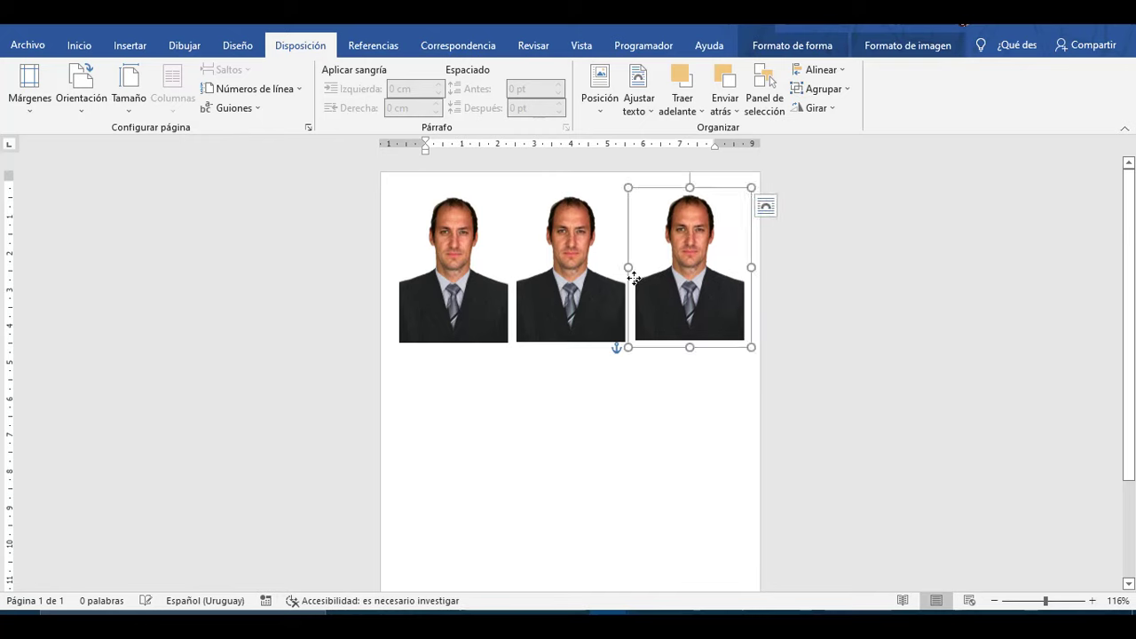
# - Select all three photos in the row and duplicate them directly below as an aligned second row
pyautogui.keyDown('ctrl'); pyautogui.click(607, 300); pyautogui.keyUp('ctrl')
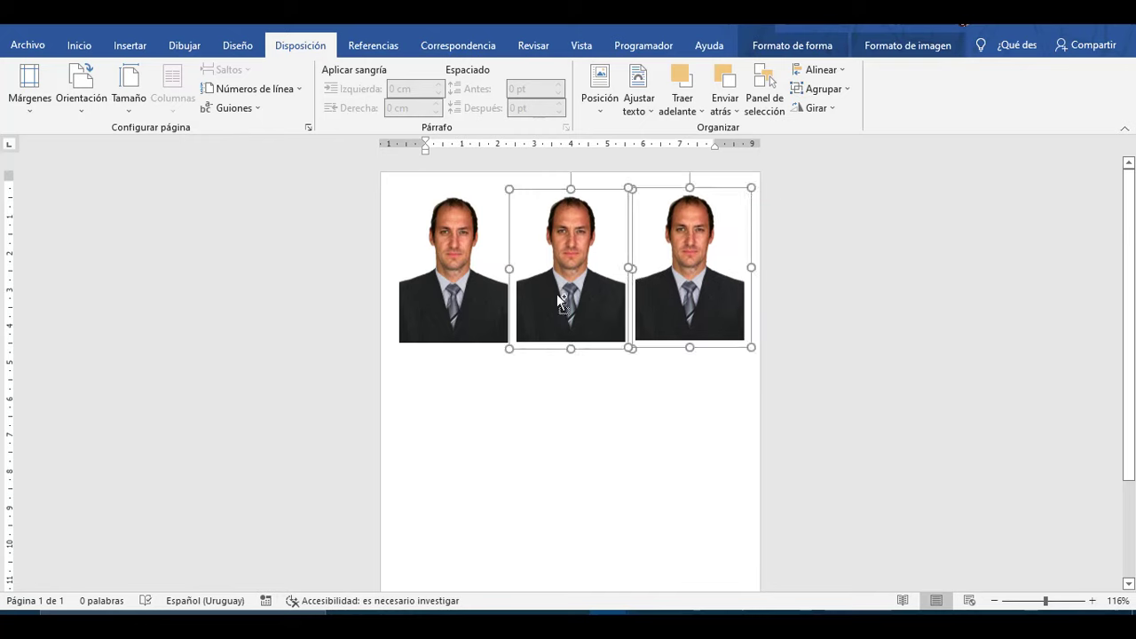
pyautogui.click(662, 311)
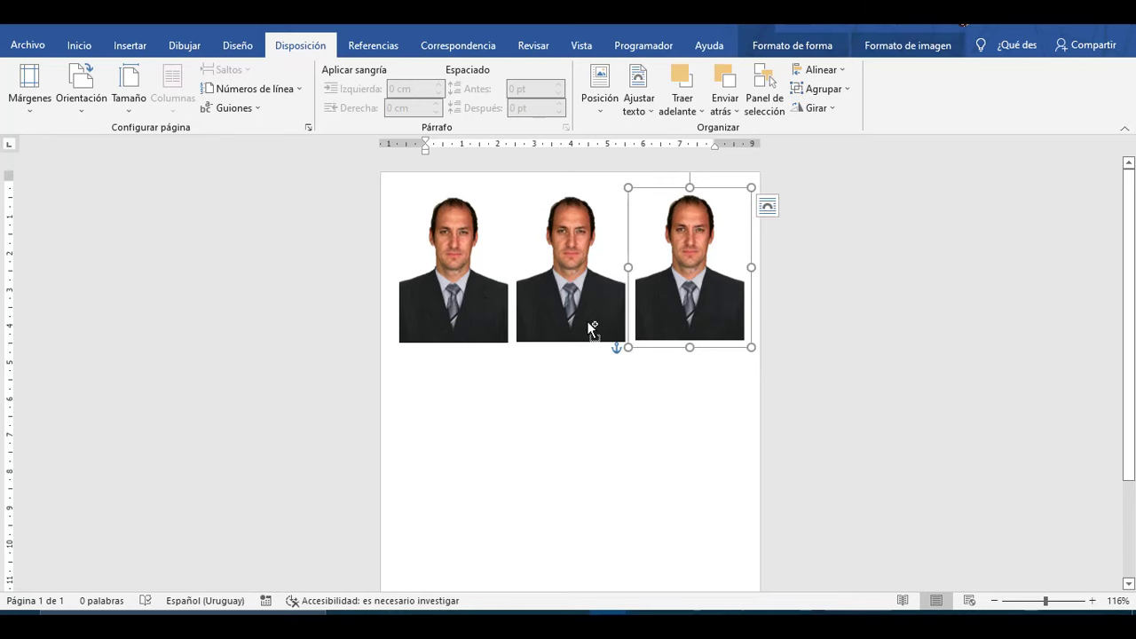
pyautogui.keyDown('ctrl'); pyautogui.click(591, 325); pyautogui.keyUp('ctrl')
pyautogui.keyDown('ctrl'); pyautogui.click(446, 313); pyautogui.keyUp('ctrl')
pyautogui.keyDown('ctrl'); pyautogui.click(468, 330); pyautogui.keyUp('ctrl')
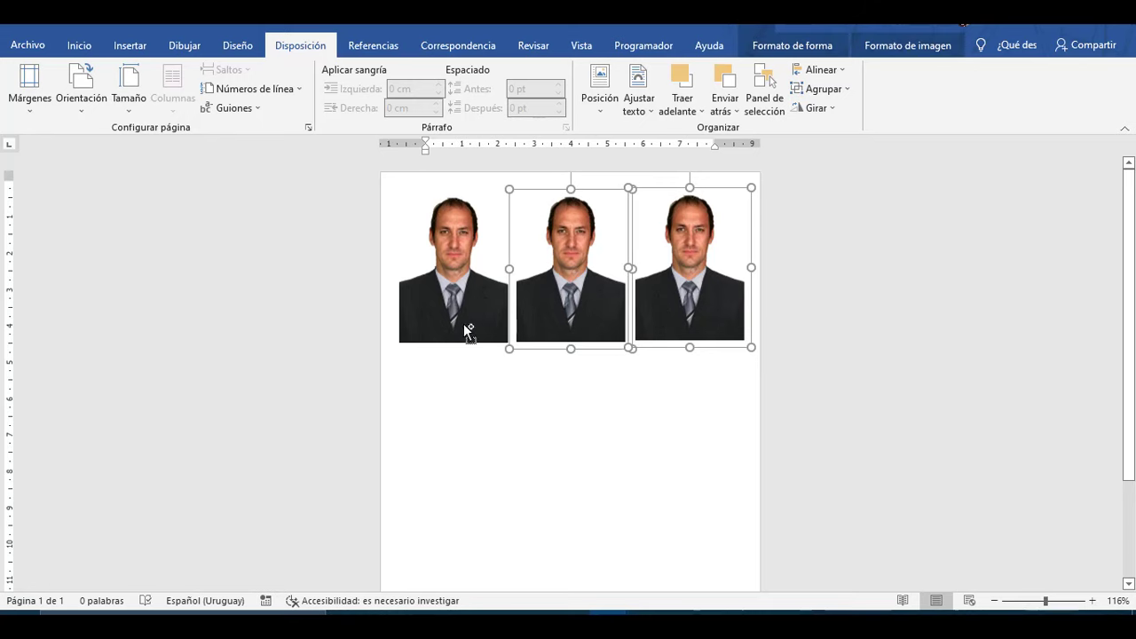
pyautogui.keyDown('ctrl'); pyautogui.click(471, 328); pyautogui.keyUp('ctrl')
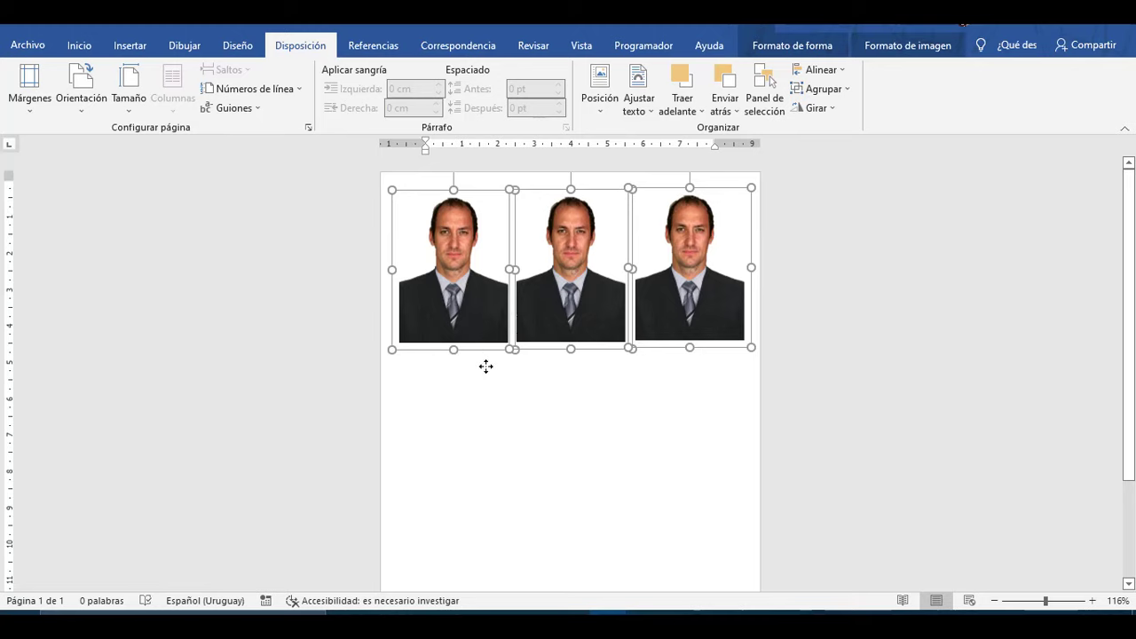
pyautogui.moveTo(486, 366); pyautogui.dragTo(487, 475)
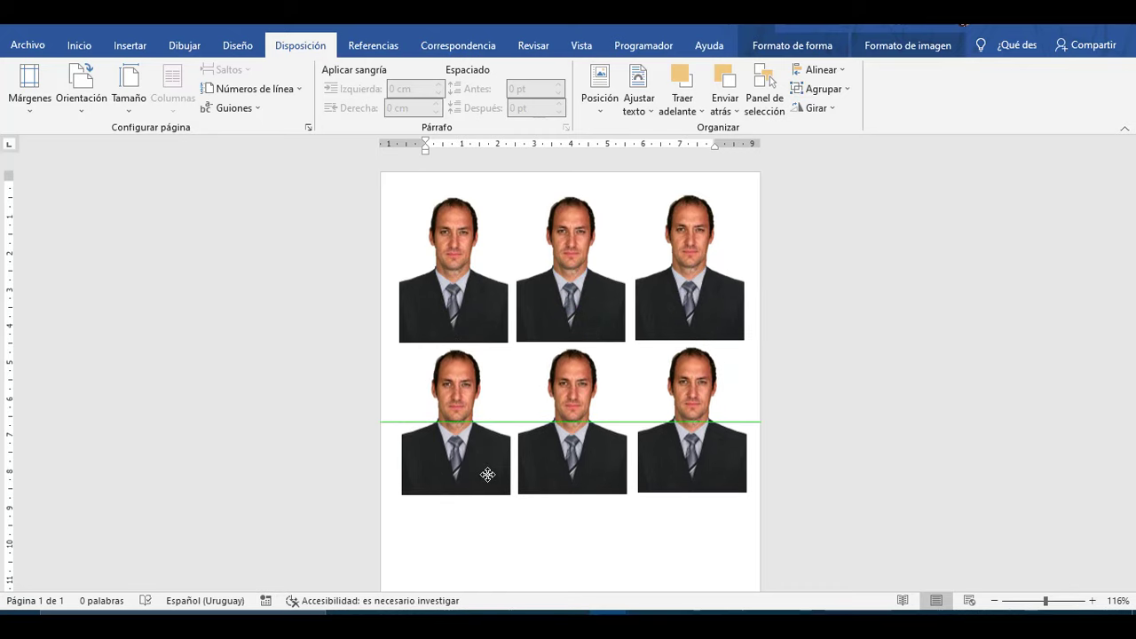
pyautogui.moveTo(487, 474); pyautogui.dragTo(487, 474)
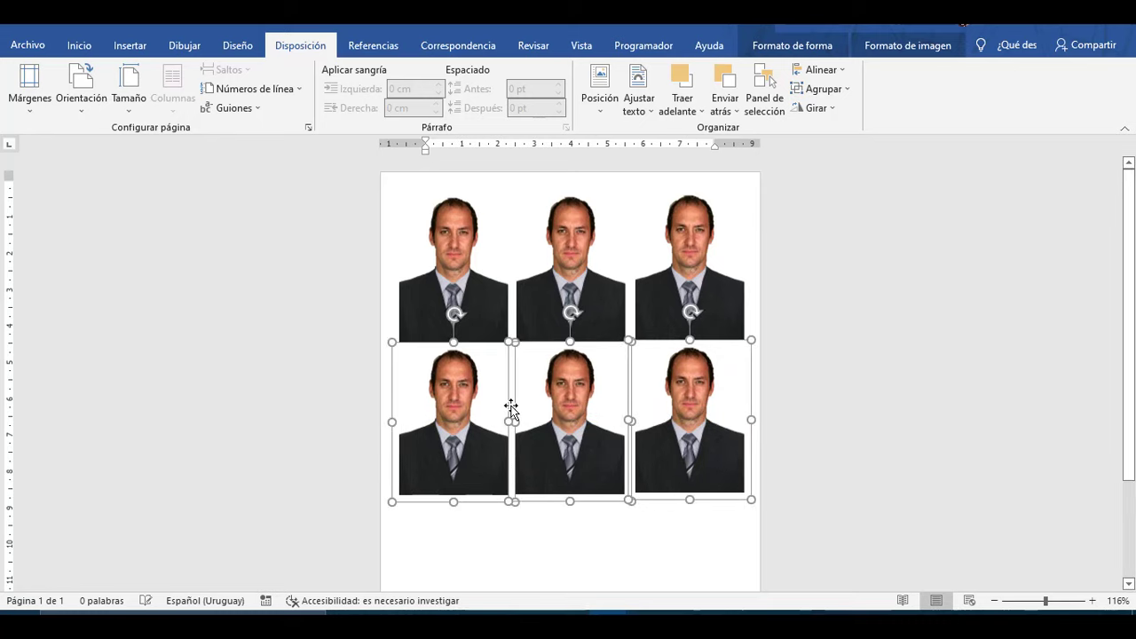
# - Duplicate the second row of photos below it as a third row, then deselect the copies
pyautogui.scroll(-3, 1112, 444)
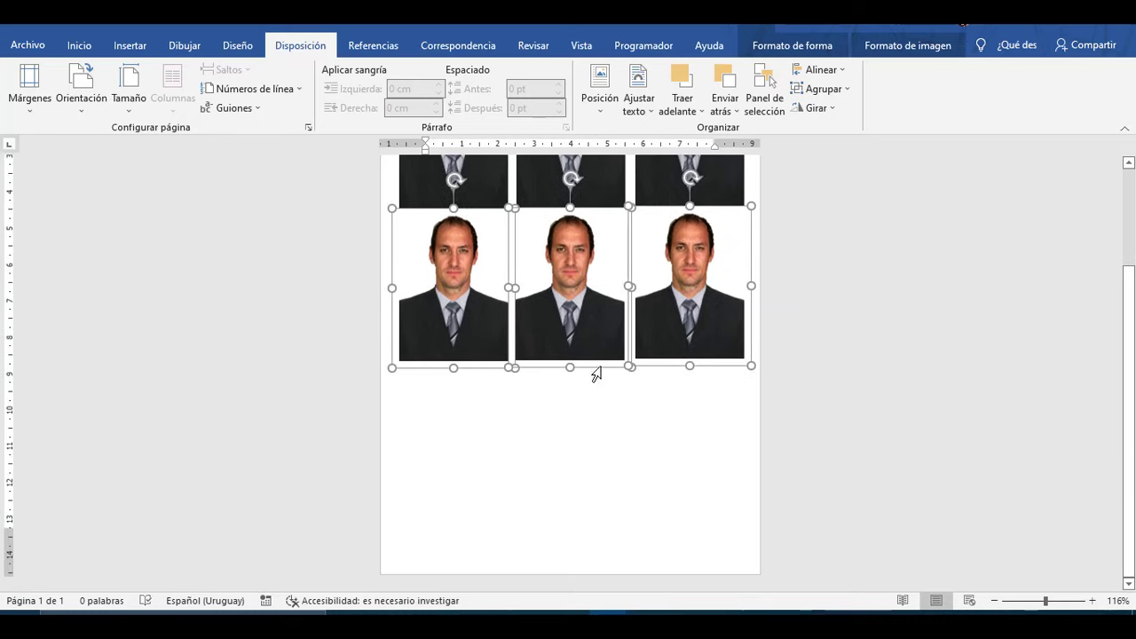
pyautogui.moveTo(486, 334); pyautogui.dragTo(487, 474)
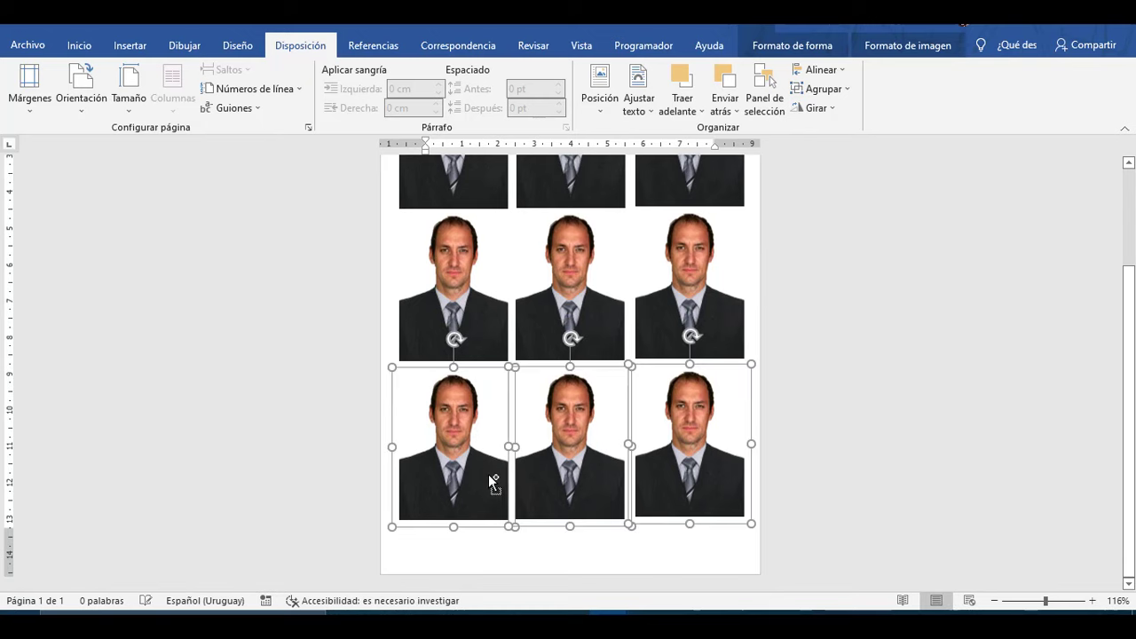
pyautogui.scroll(3, 623, 467)
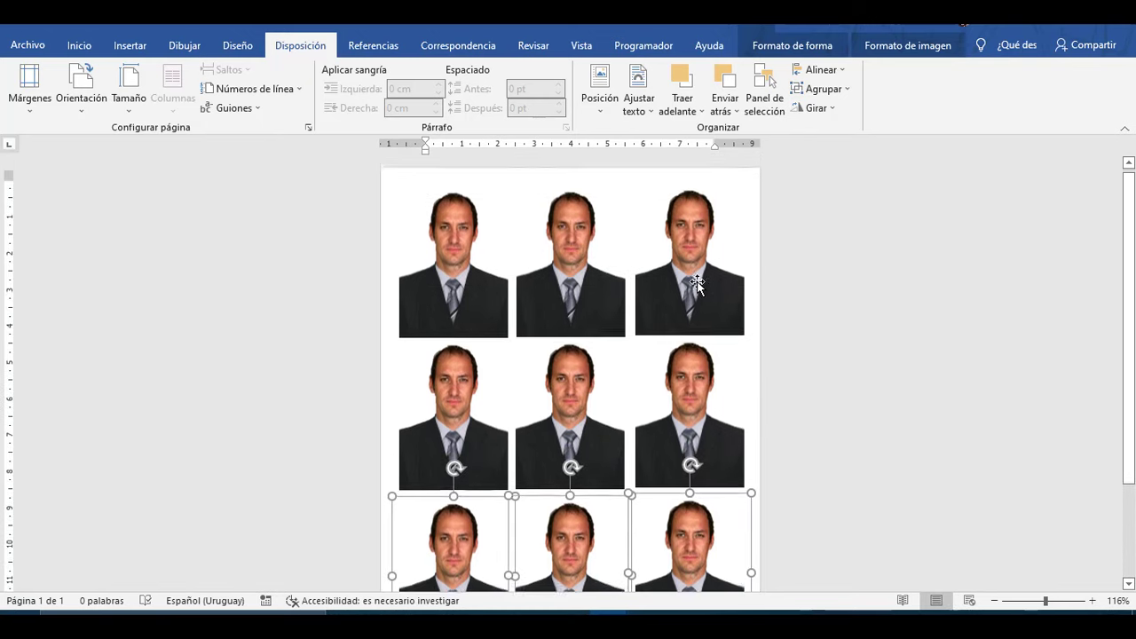
pyautogui.click(737, 208)
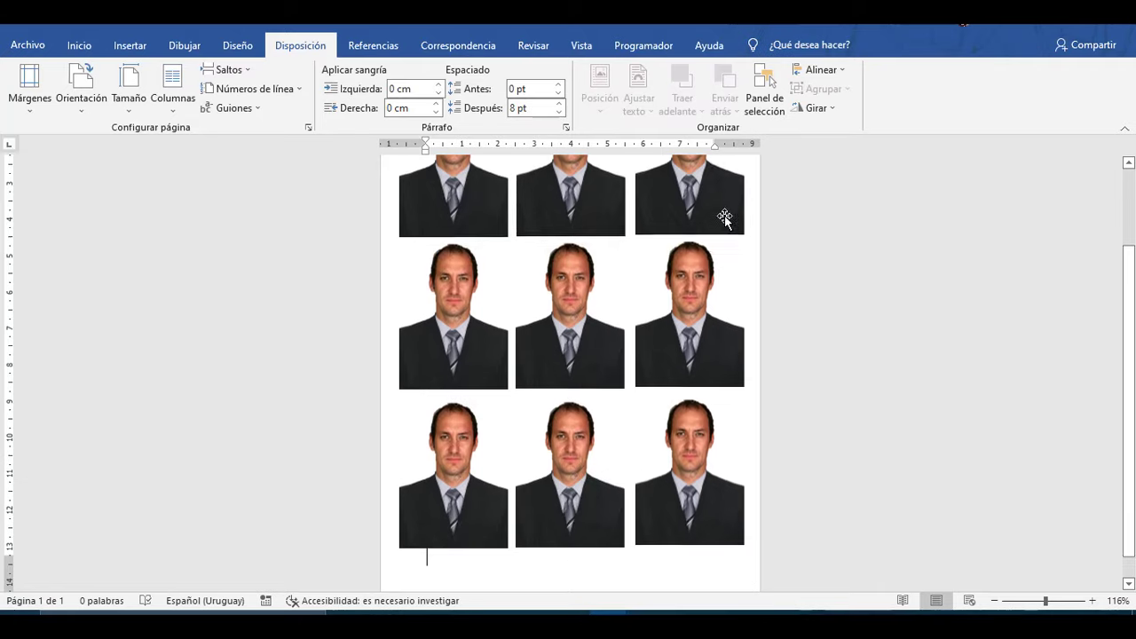
pyautogui.scroll(3, 704, 341)
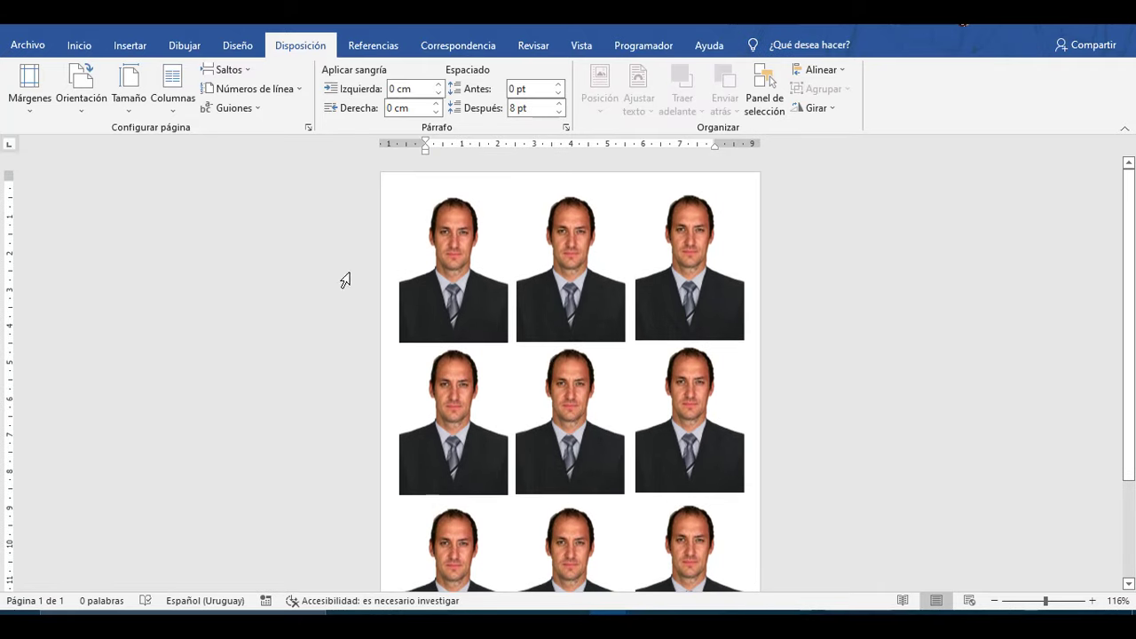
# - Check the photo sheet in the print preview, then return to the document and look over the page
pyautogui.click(36, 49)
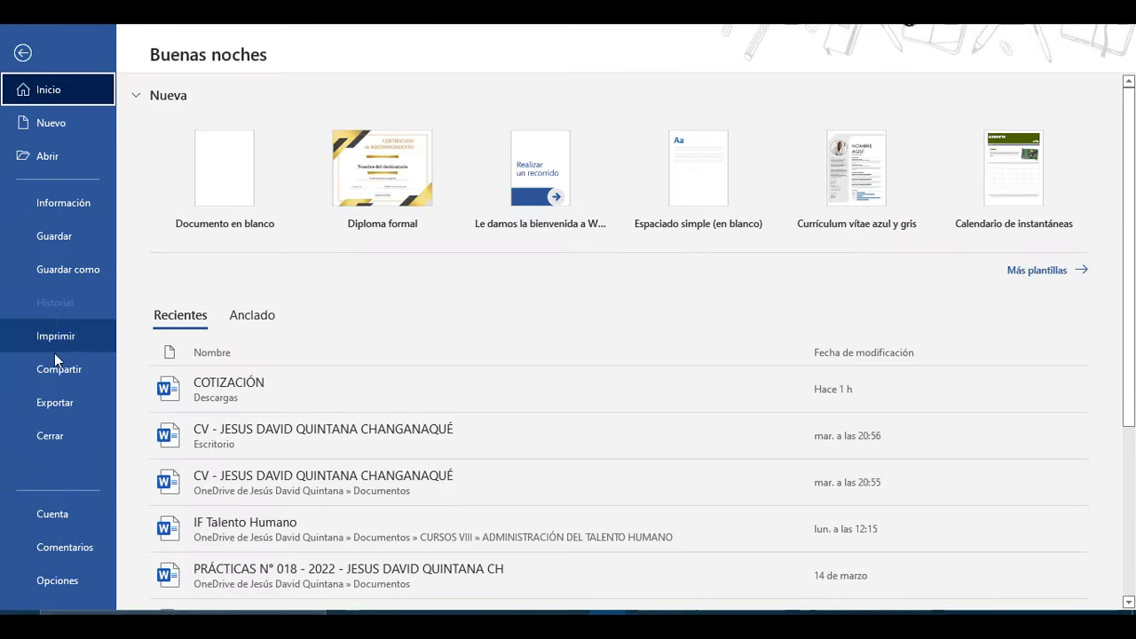
pyautogui.click(54, 338)
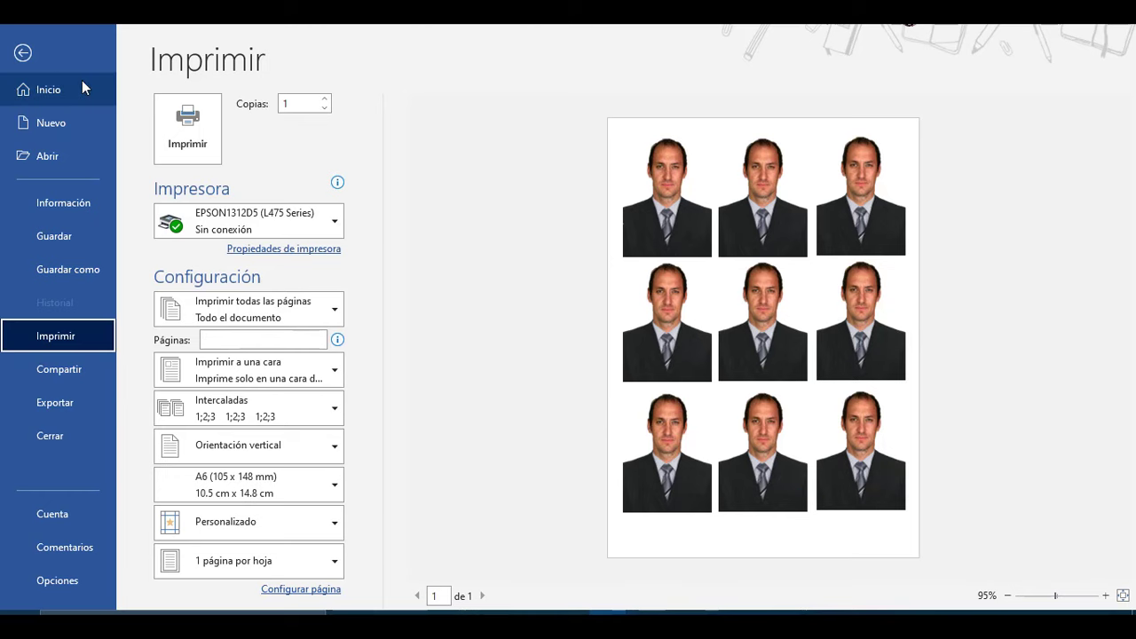
pyautogui.click(22, 55)
pyautogui.scroll(-2, 462, 385)
pyautogui.scroll(4, 483, 400)
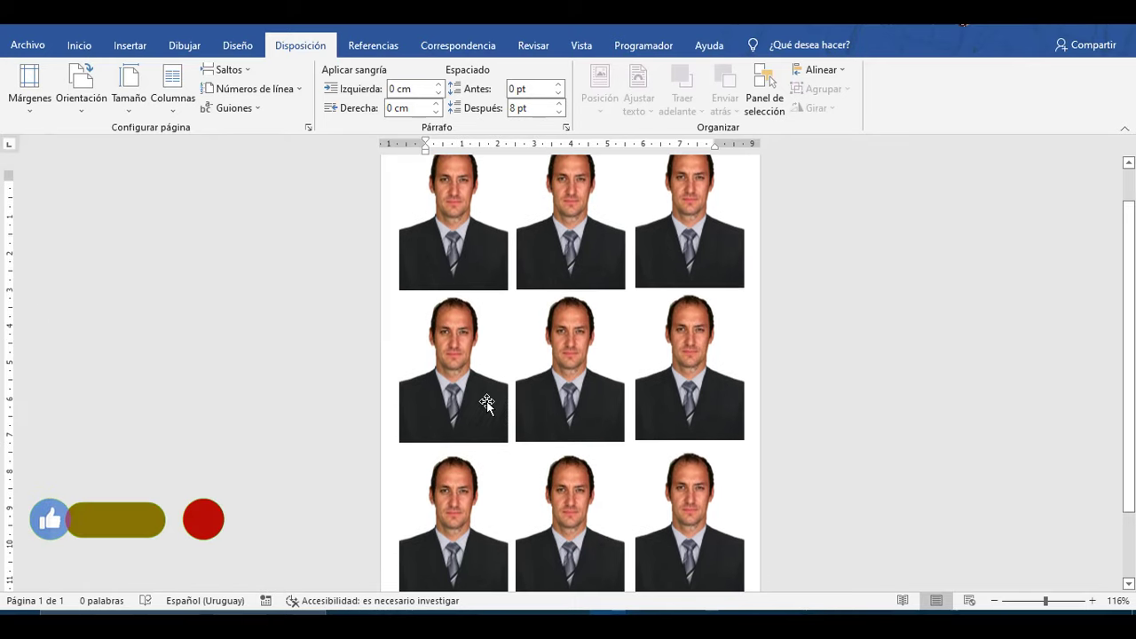